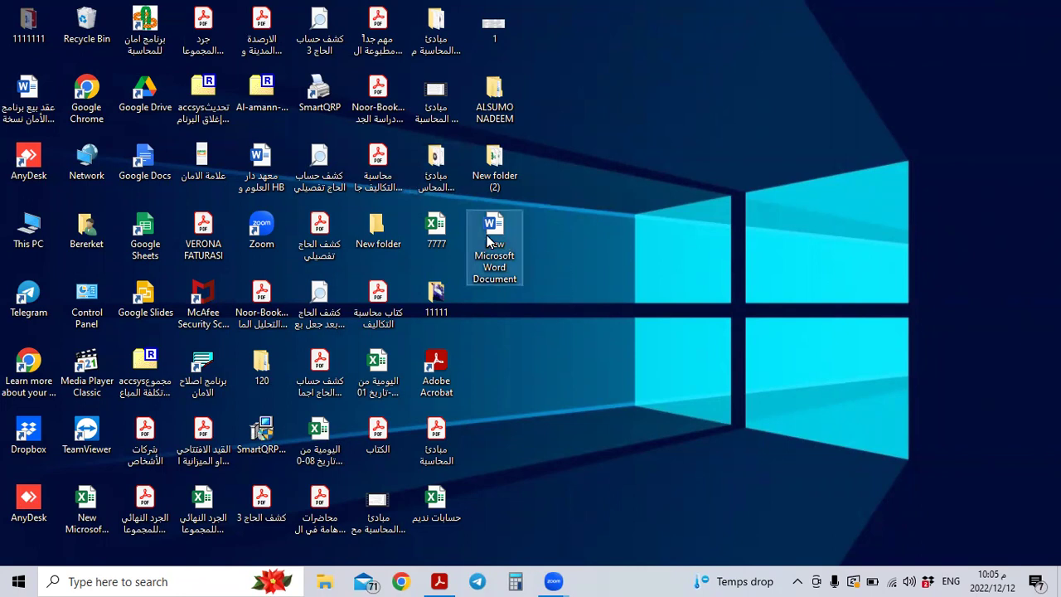
click(518, 269)
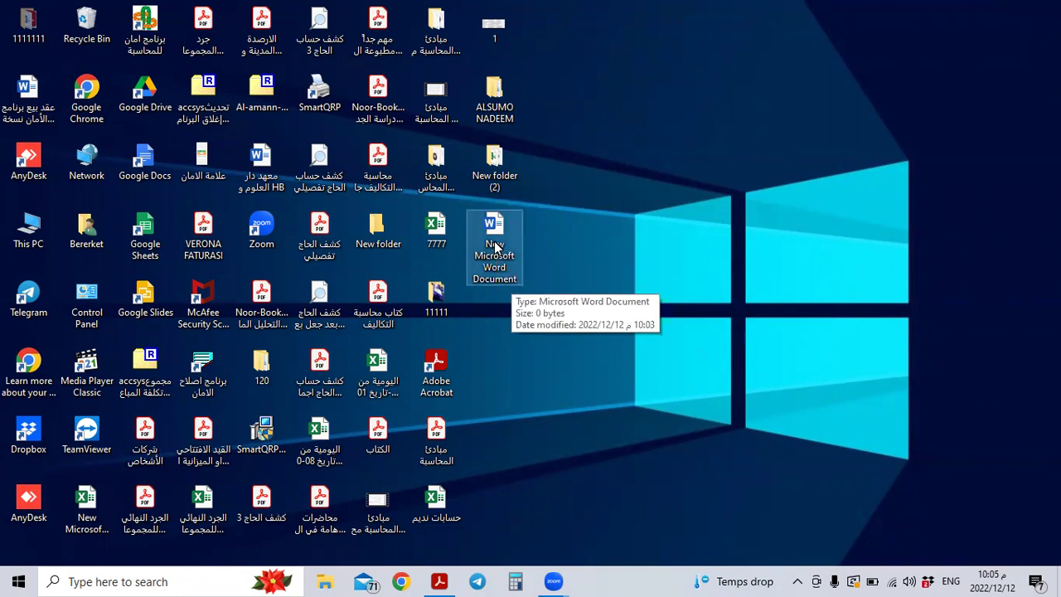
click(539, 243)
right_click(567, 213)
mouse_move(617, 381)
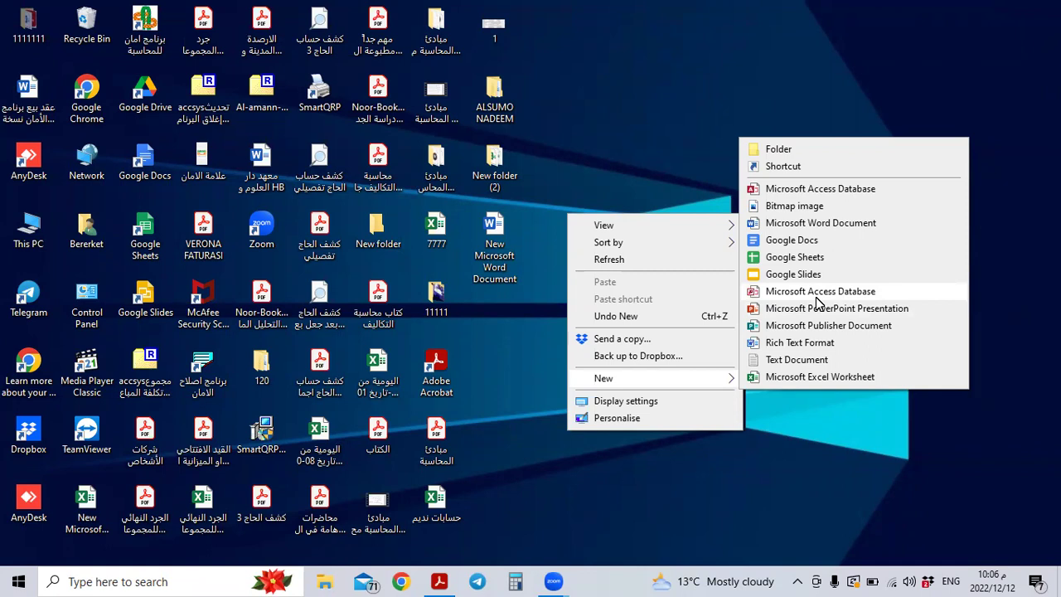
click(641, 187)
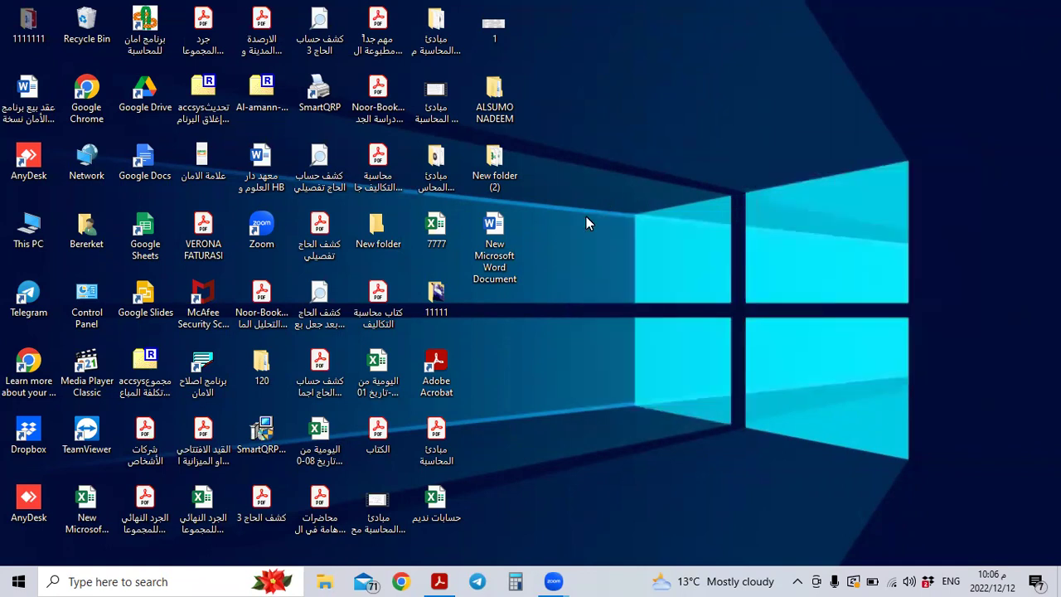
- Open the desktop file New Microsoft Word Document in Word and dismiss the Office activation wizard
double_click(495, 248)
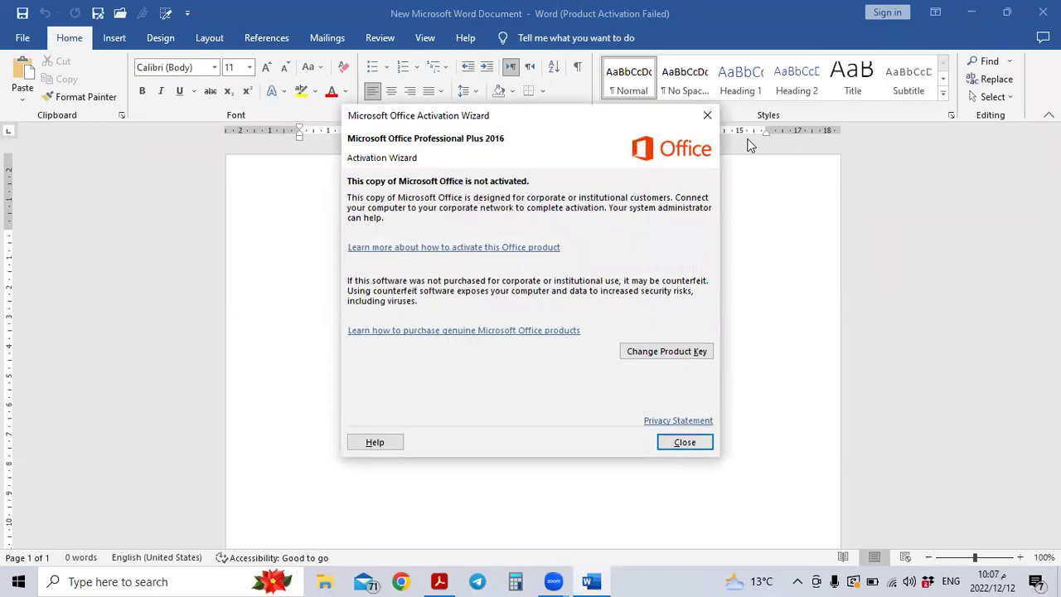
click(698, 121)
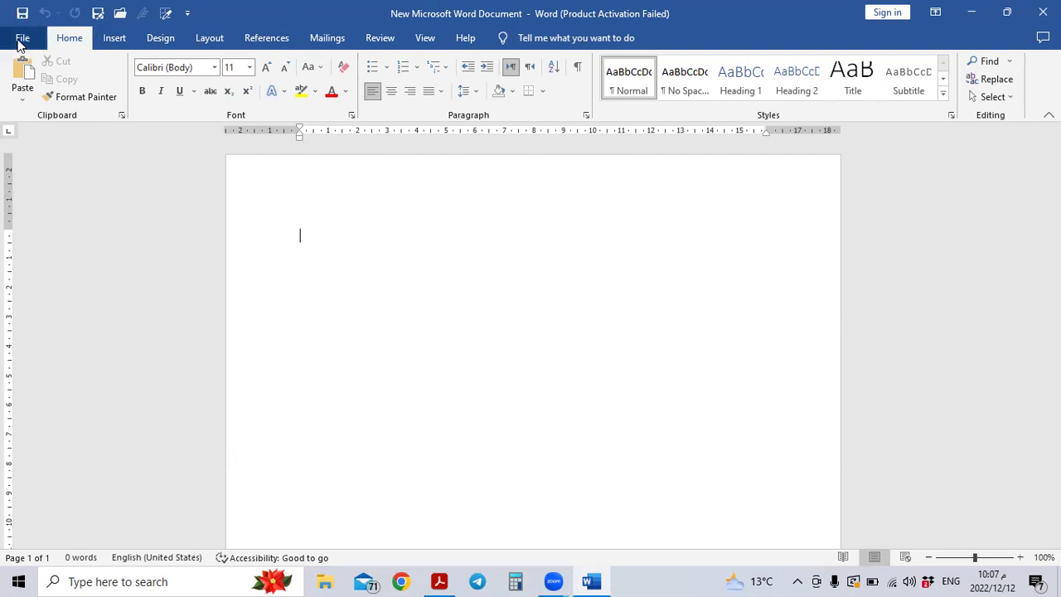
- Open the Quick Access Toolbar customization options and show All Commands as the source list
click(188, 15)
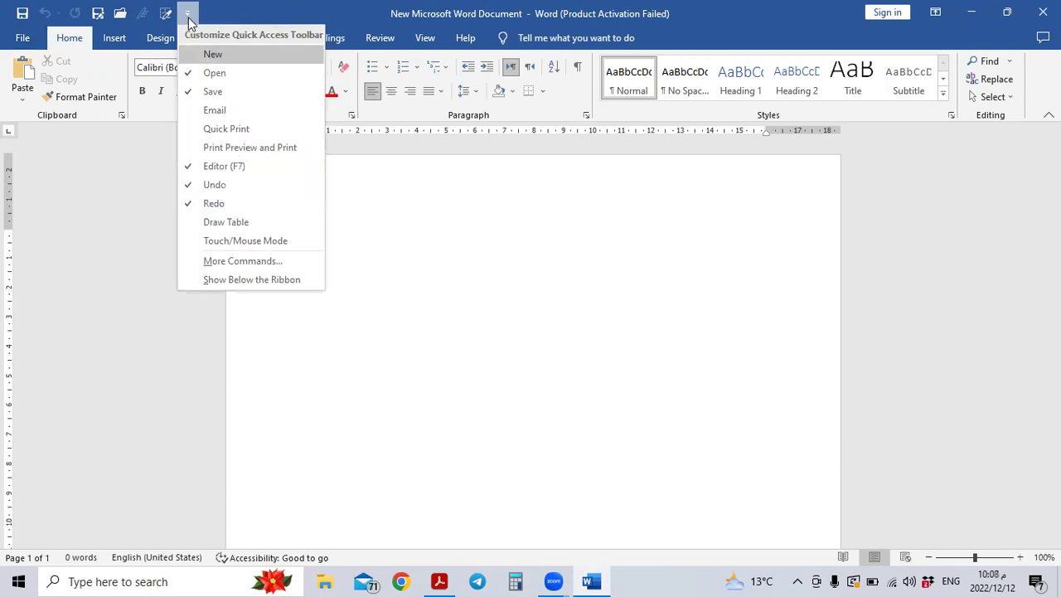
click(244, 267)
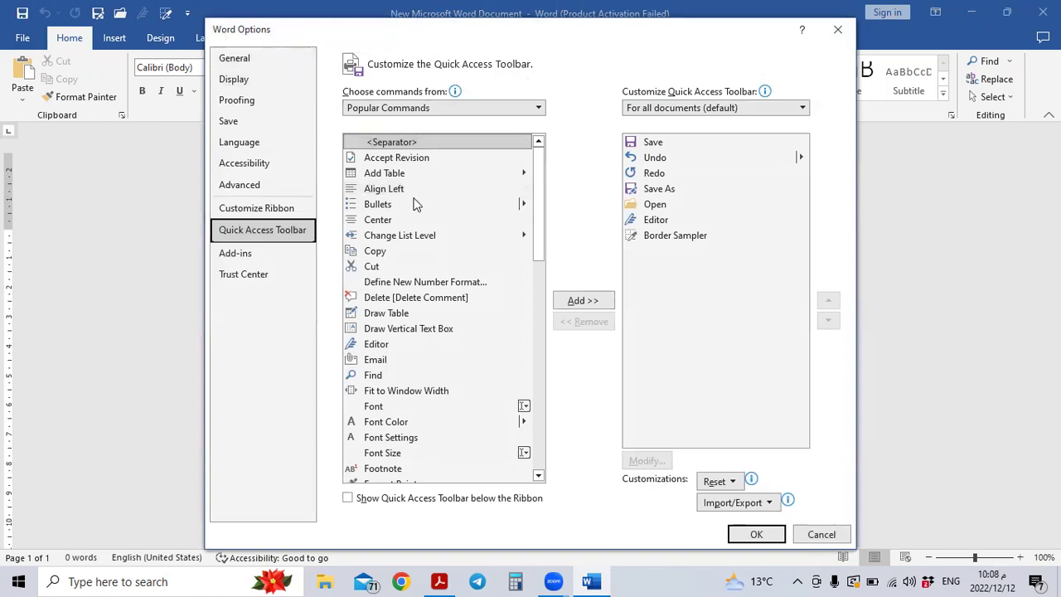
scroll(438, 237, down, 10)
scroll(437, 237, down, 3)
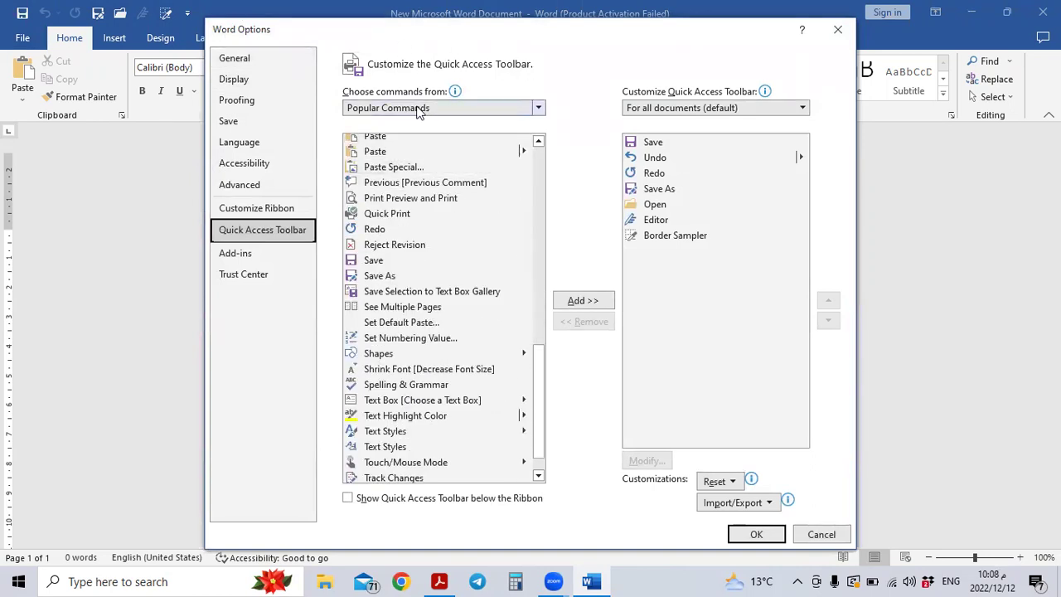
scroll(443, 174, down, 1)
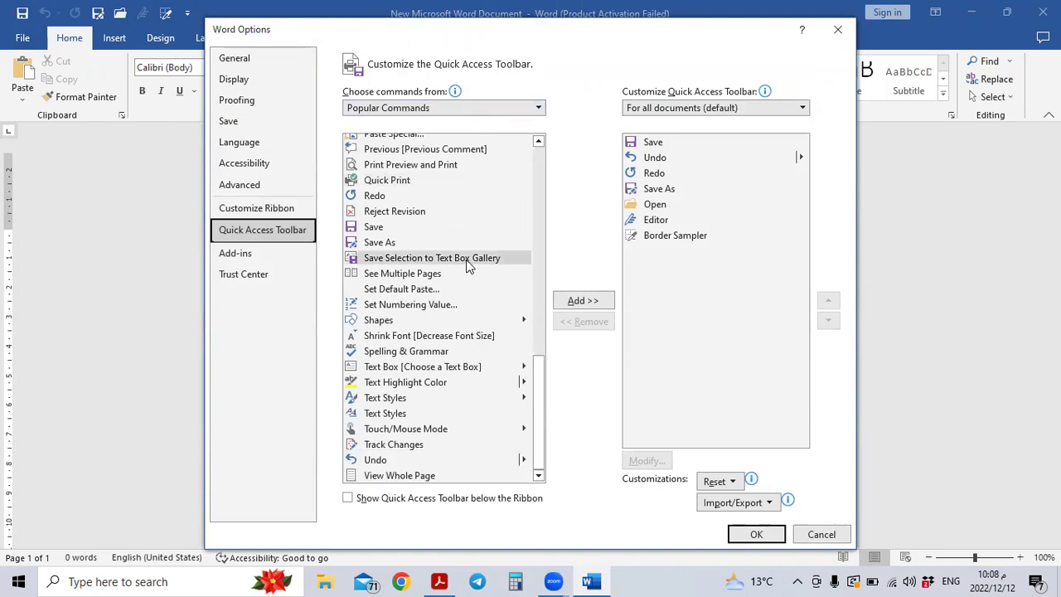
scroll(487, 105, up, 5)
click(486, 105)
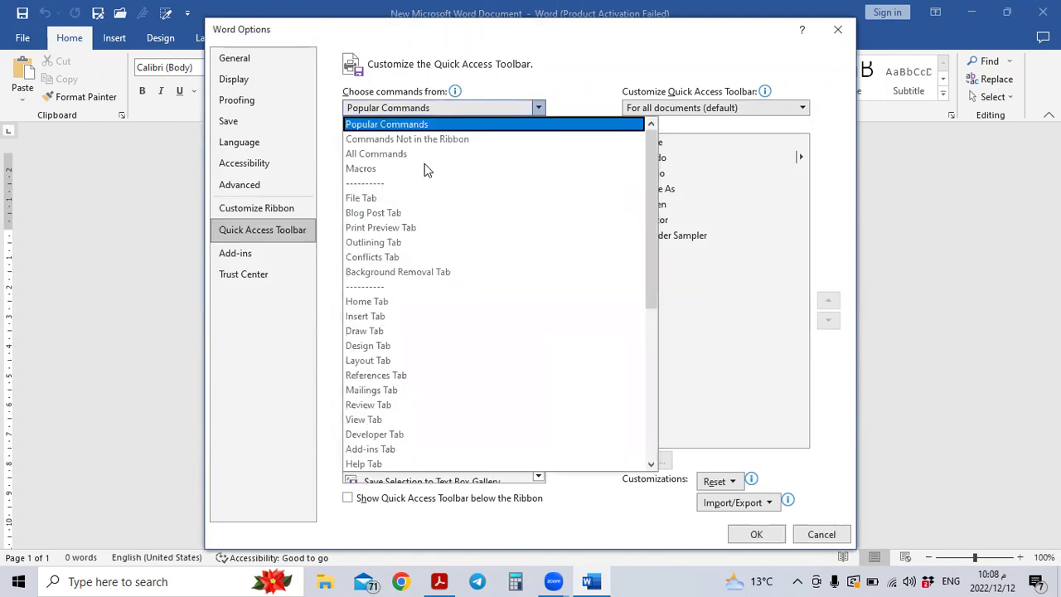
click(389, 155)
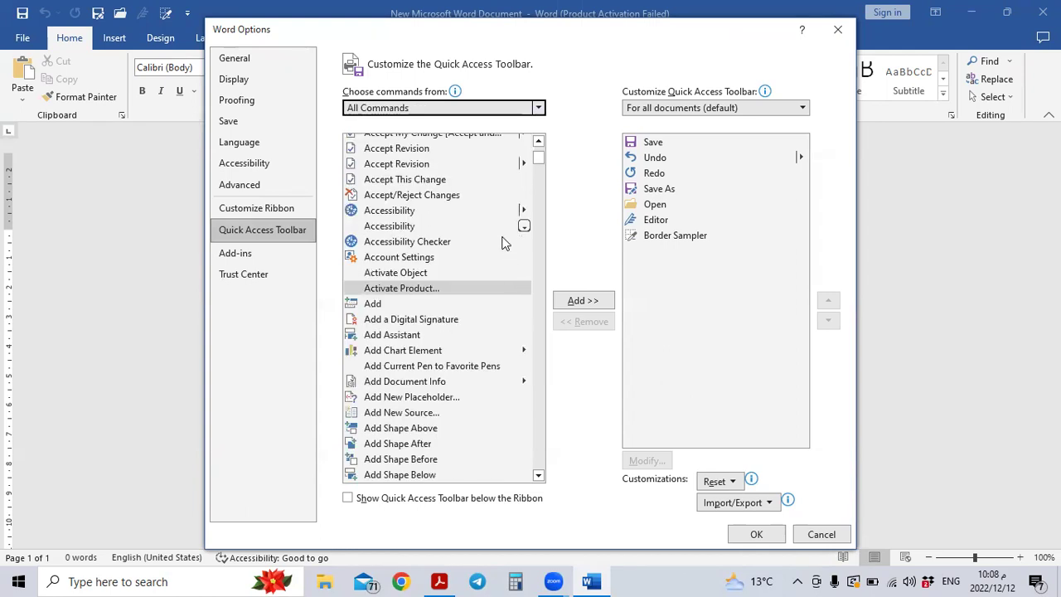
- Try adding the Redo command that has a submenu to the Quick Access Toolbar and remove it again
scroll(538, 184, down, 2)
drag(538, 158, 535, 351)
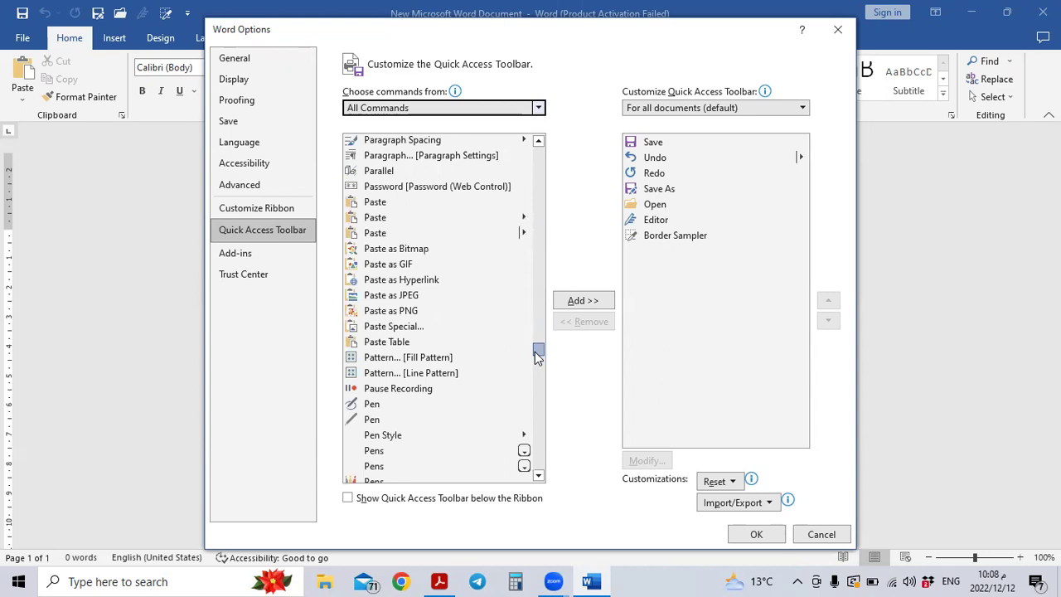
drag(534, 351, 537, 379)
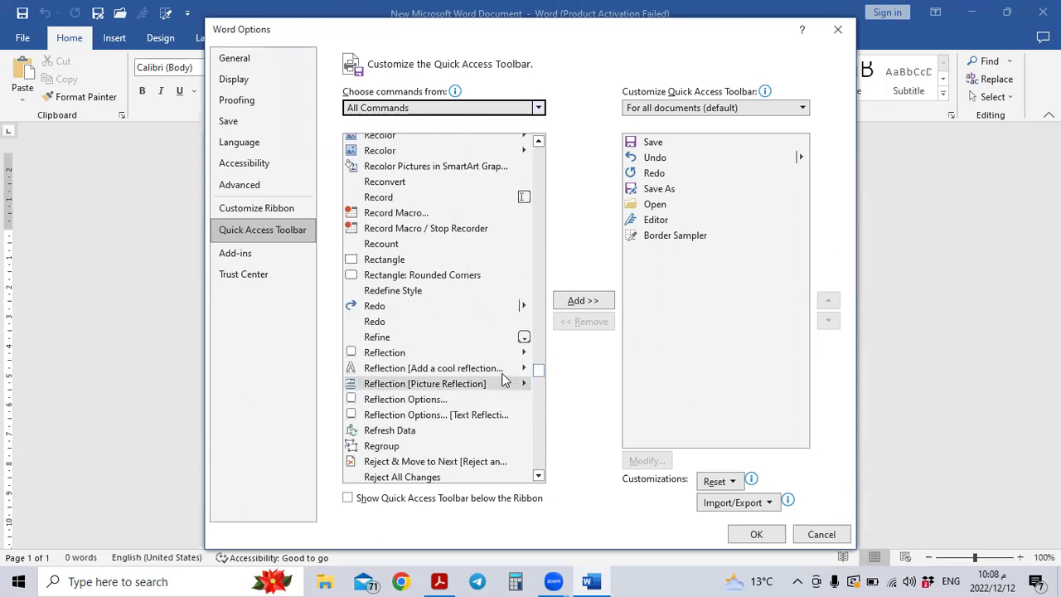
click(423, 307)
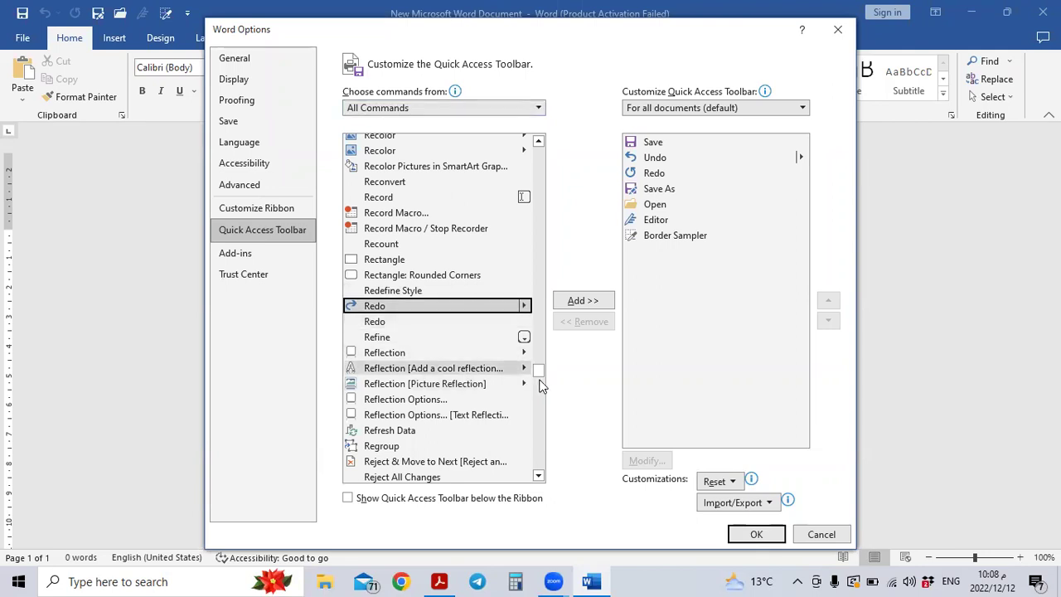
double_click(412, 303)
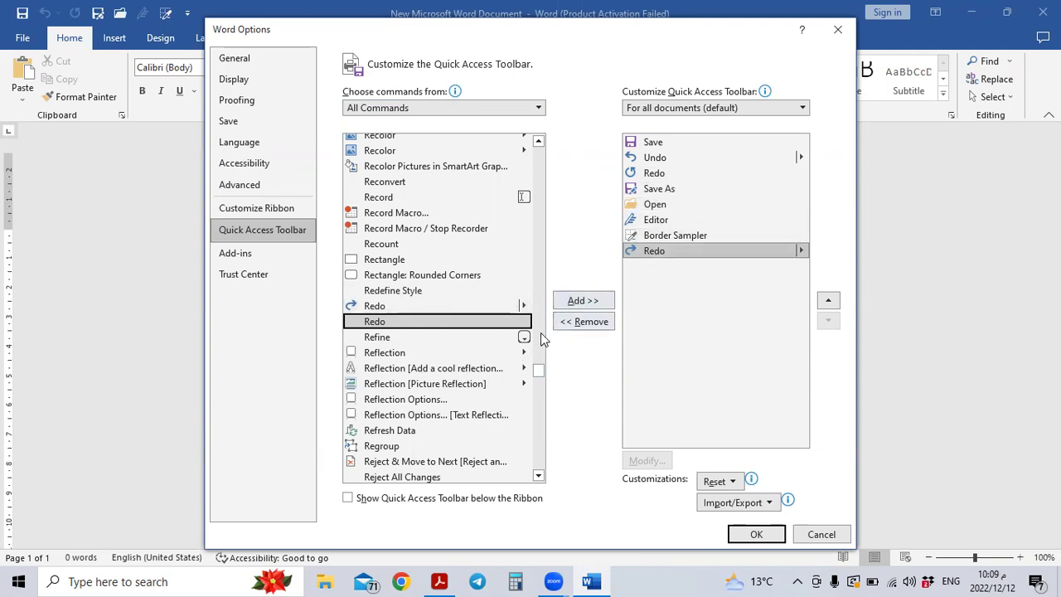
click(583, 322)
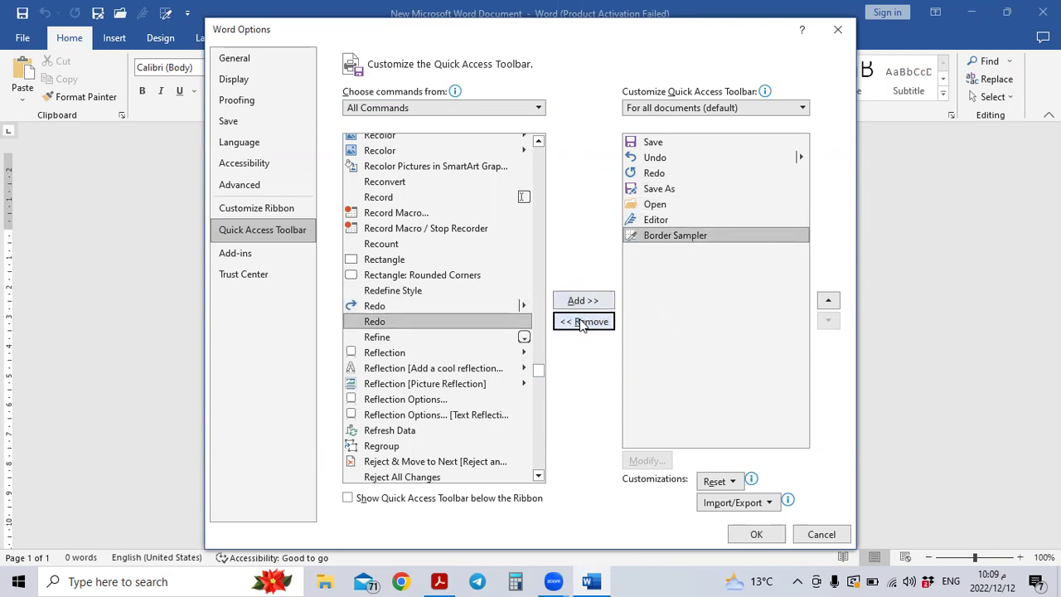
- Add a Send Backward command from the full command list to the Quick Access Toolbar and apply the customization
scroll(494, 345, down, 7)
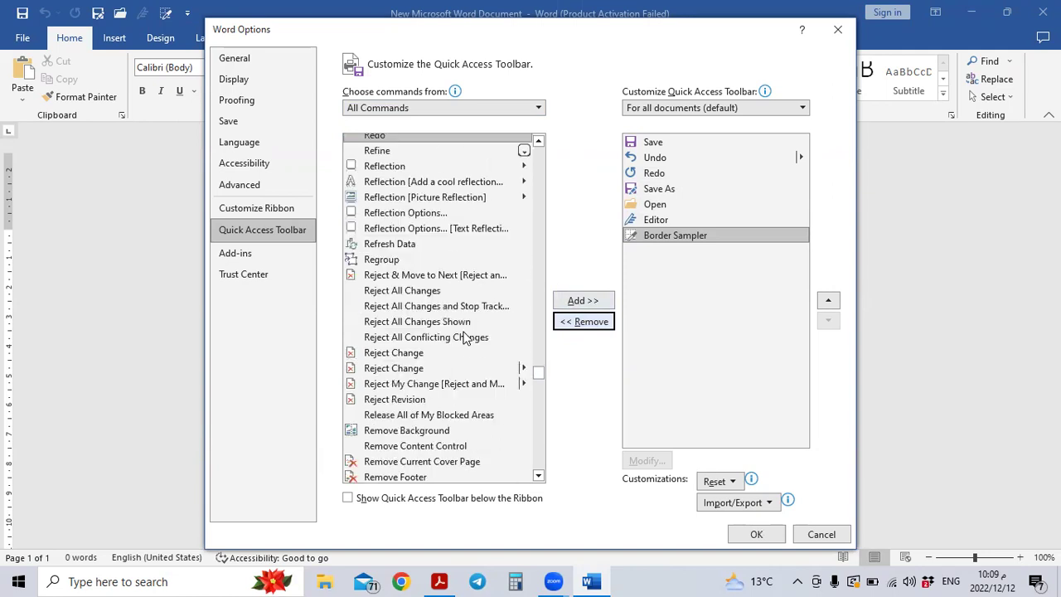
scroll(465, 329, down, 8)
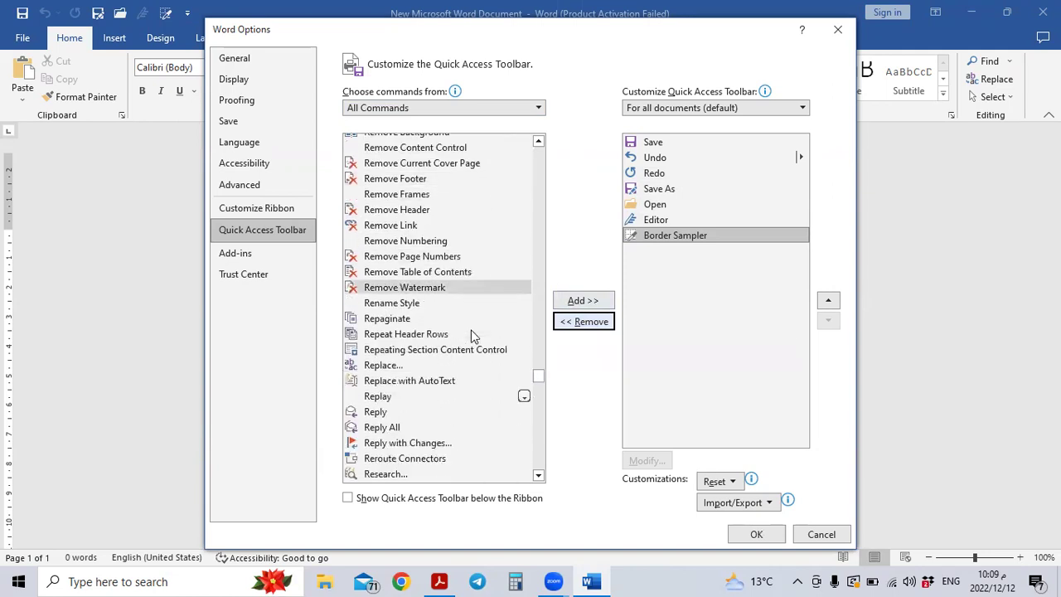
scroll(475, 330, down, 7)
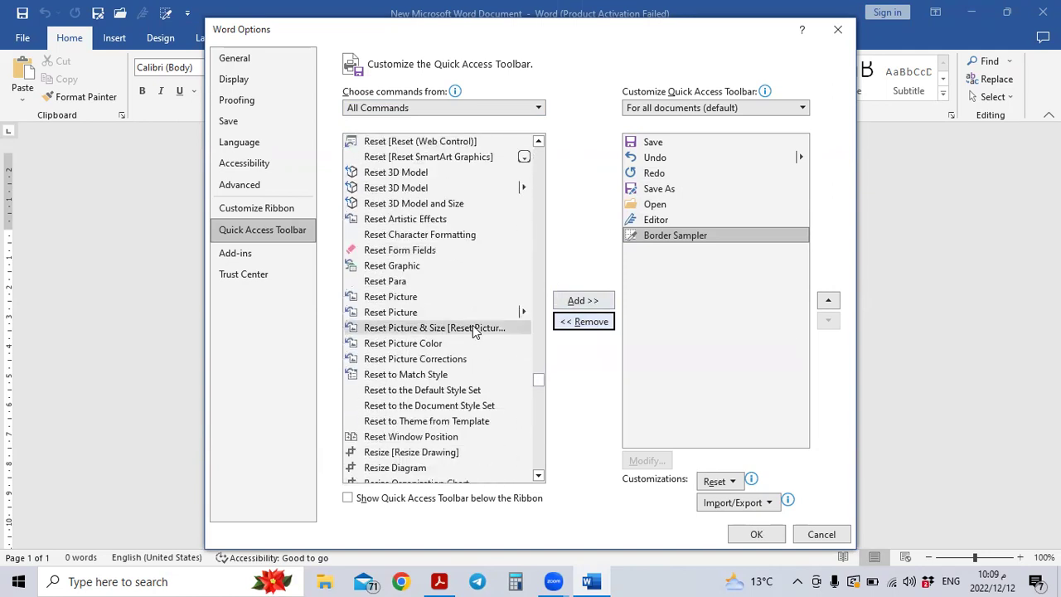
scroll(471, 330, down, 7)
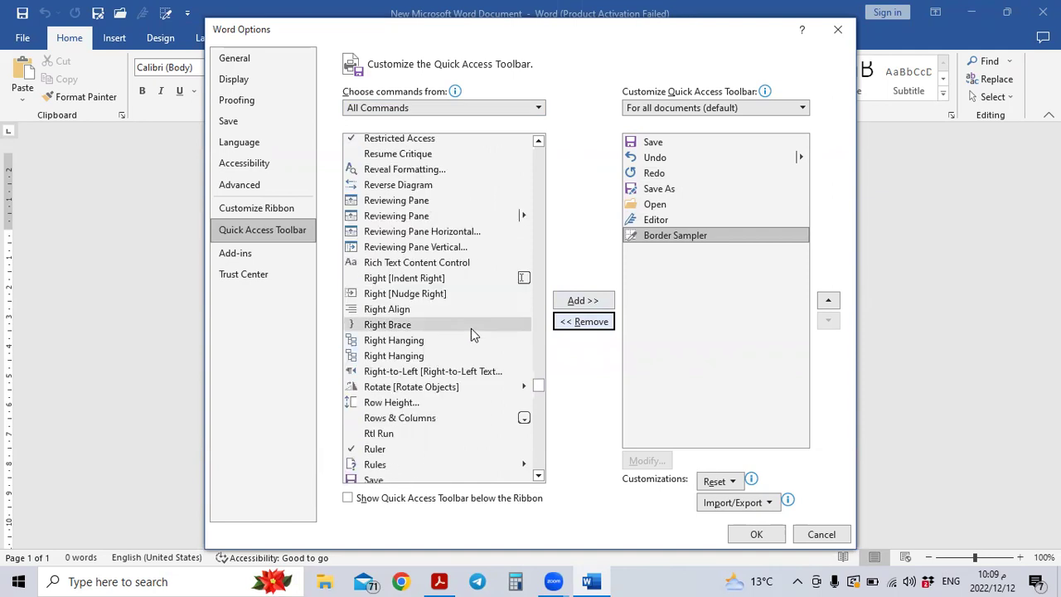
scroll(471, 328, down, 4)
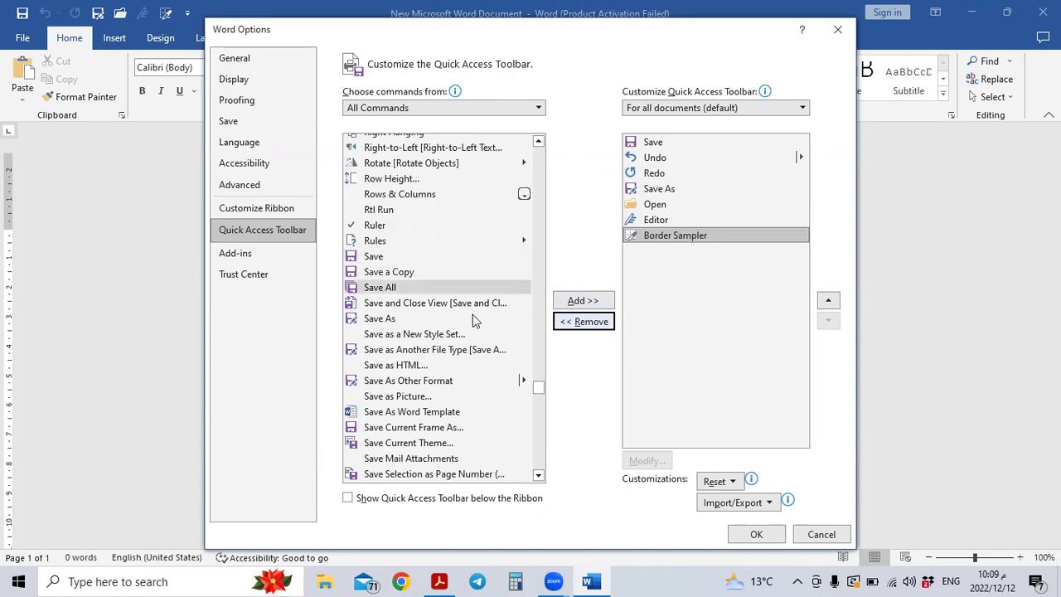
scroll(478, 320, down, 5)
scroll(478, 322, down, 11)
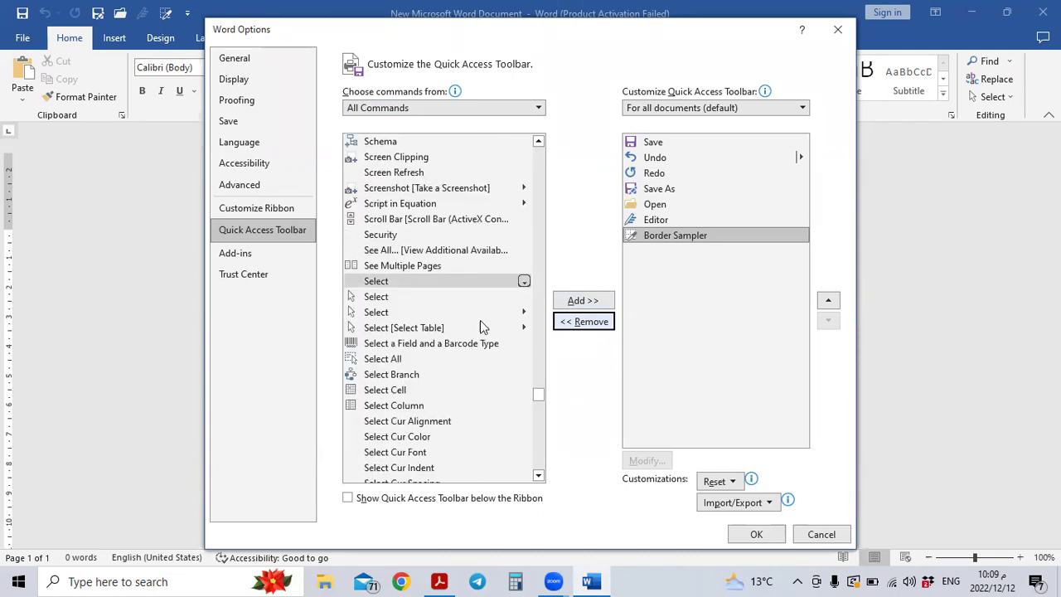
scroll(491, 300, down, 9)
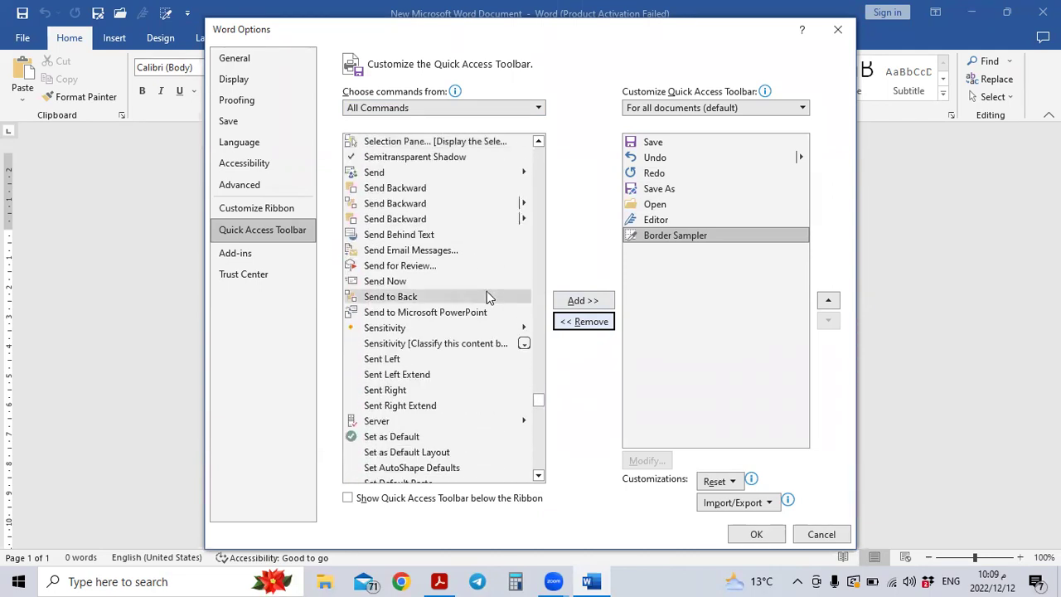
scroll(479, 286, up, 1)
scroll(474, 280, up, 2)
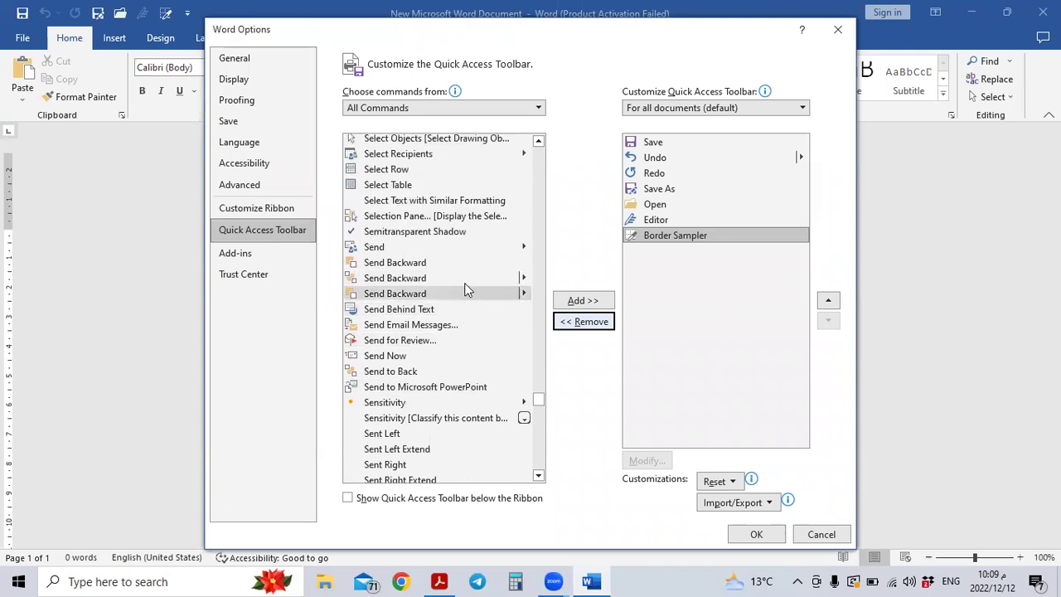
double_click(478, 278)
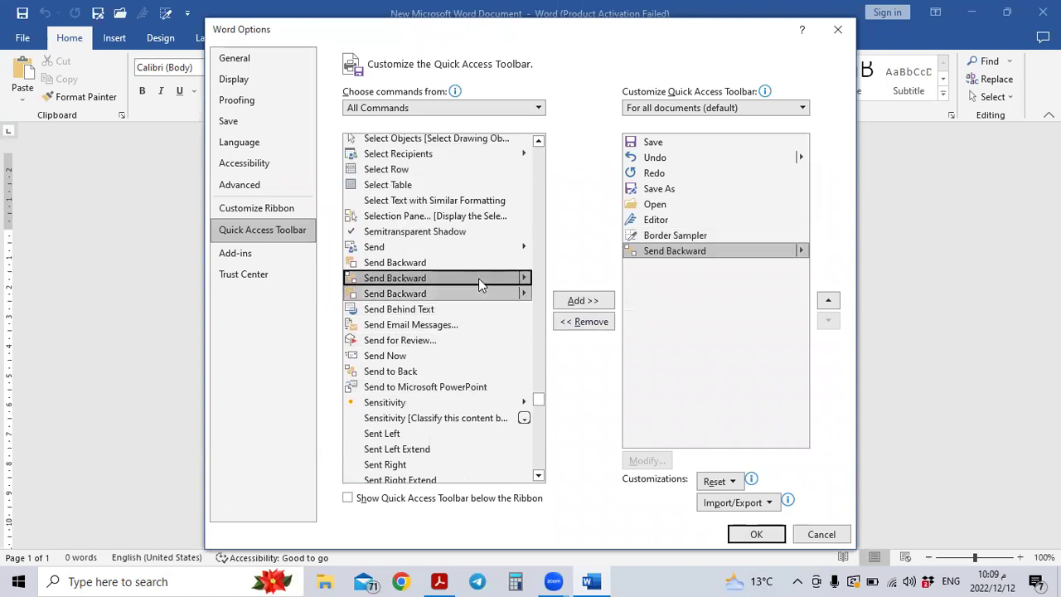
click(480, 294)
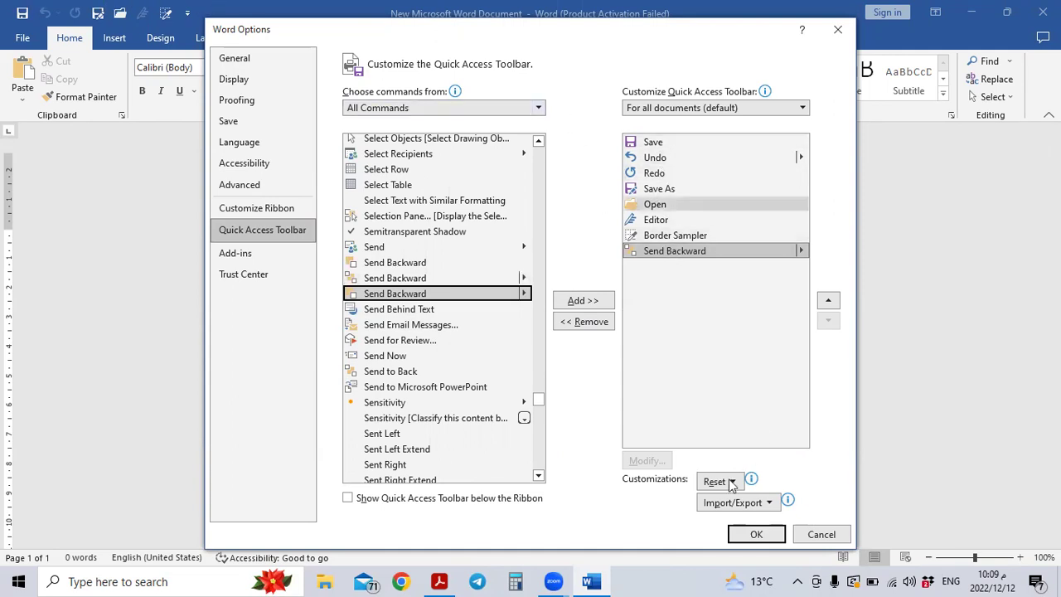
drag(612, 30, 591, 12)
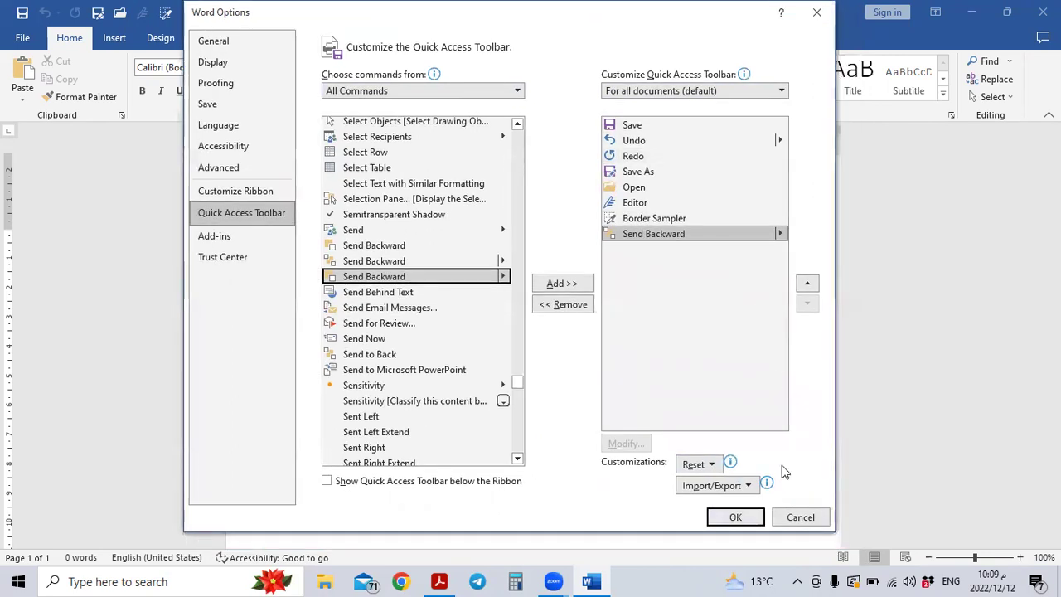
key(Escape)
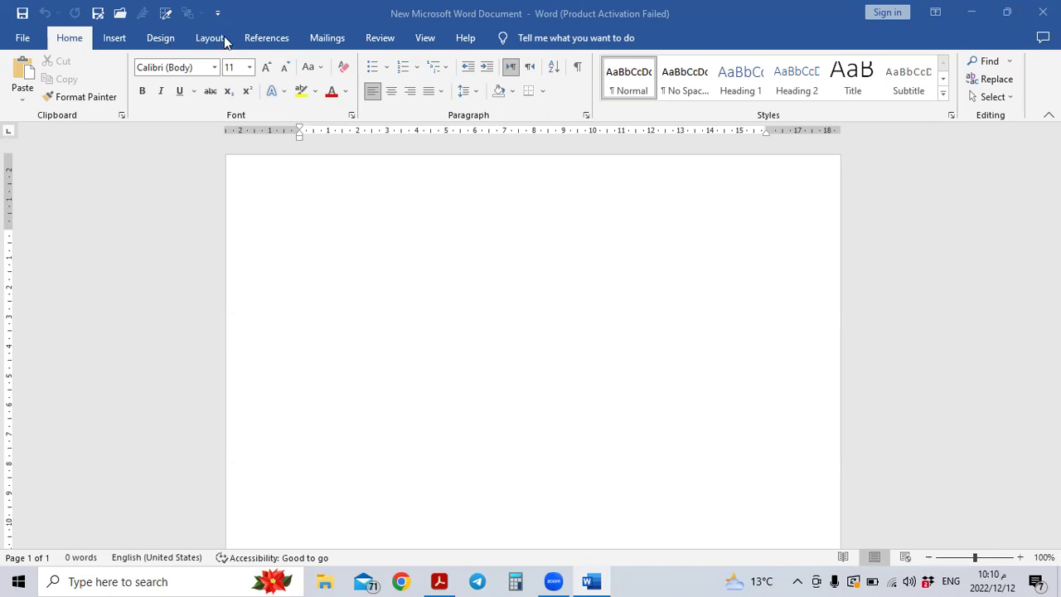
- Examine the ribbon's command groups for Home, Layout, Design, Insert and Help in the blank document
scroll(123, 43, down, 2)
scroll(204, 42, down, 1)
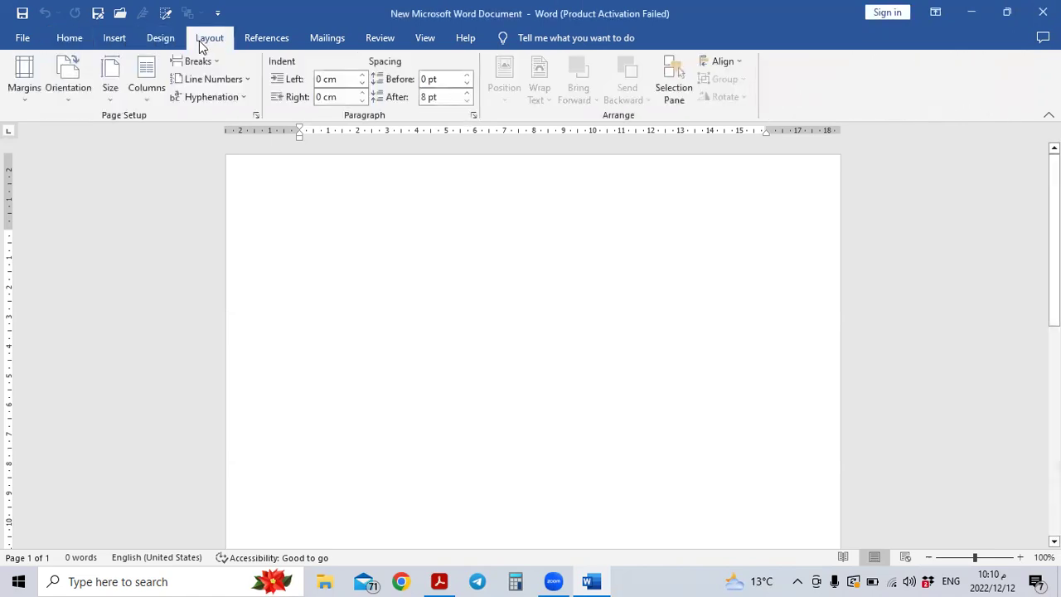
scroll(298, 40, up, 2)
scroll(332, 45, down, 6)
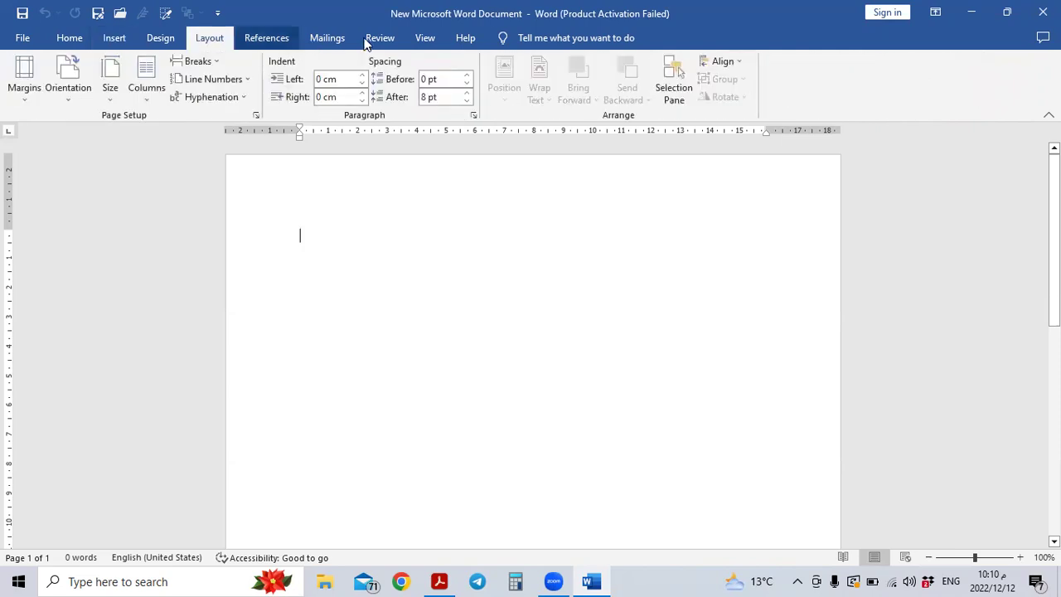
scroll(491, 44, down, 1)
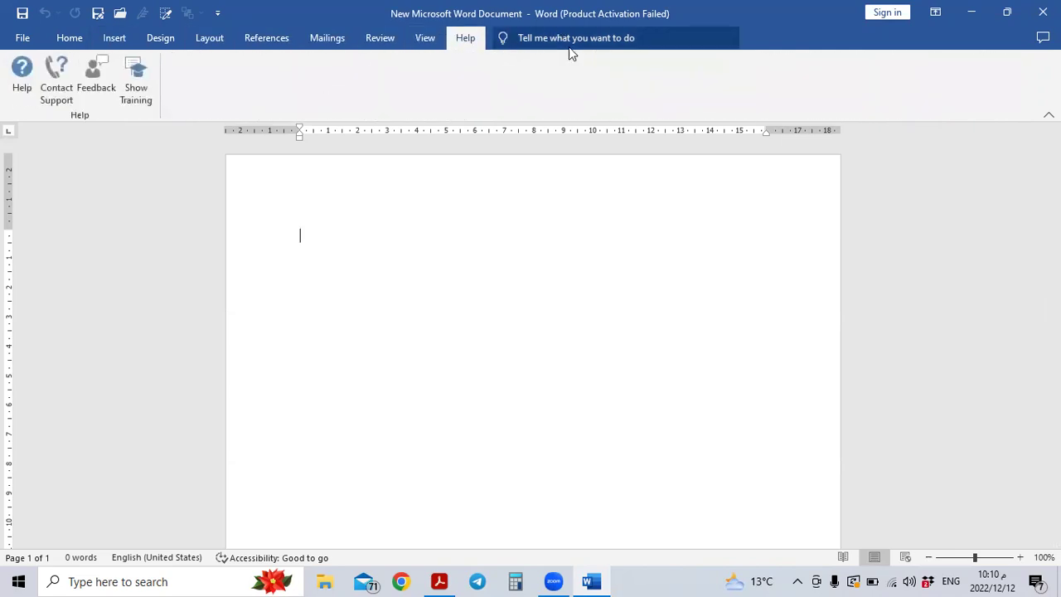
click(70, 39)
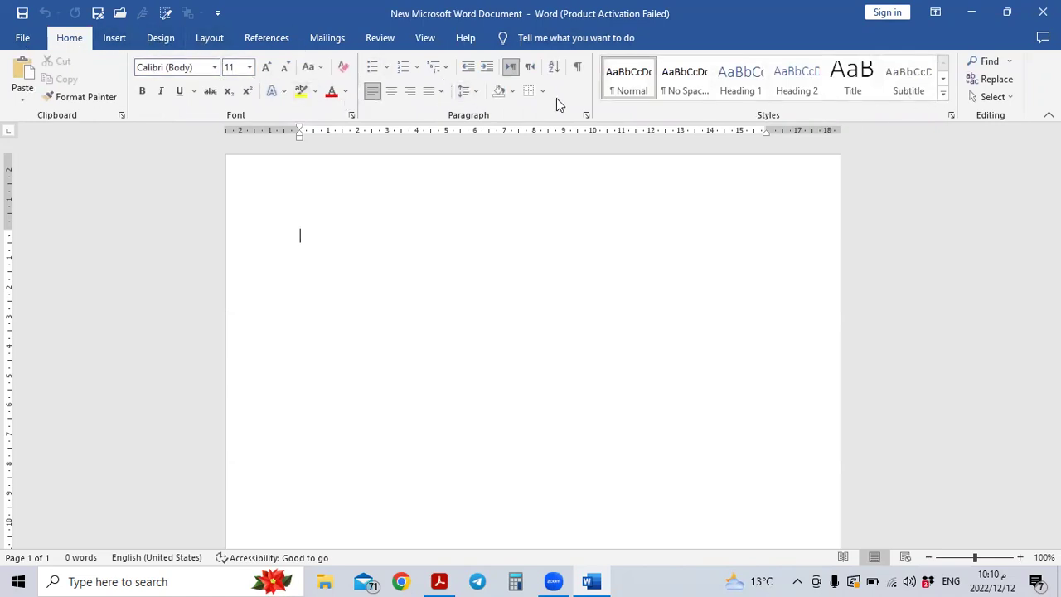
click(83, 97)
key(Escape)
click(210, 37)
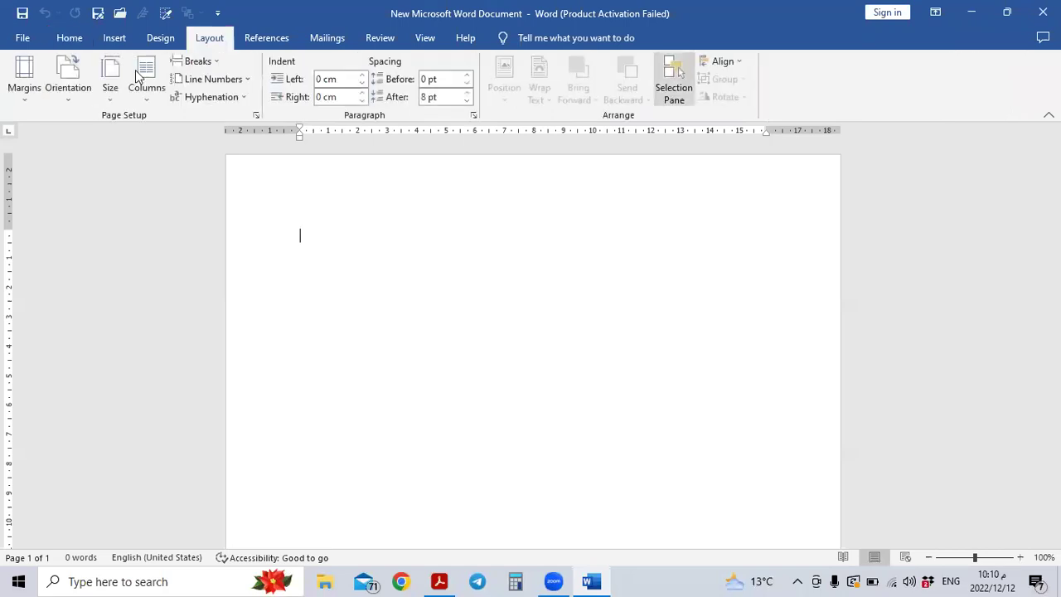
click(160, 37)
click(114, 37)
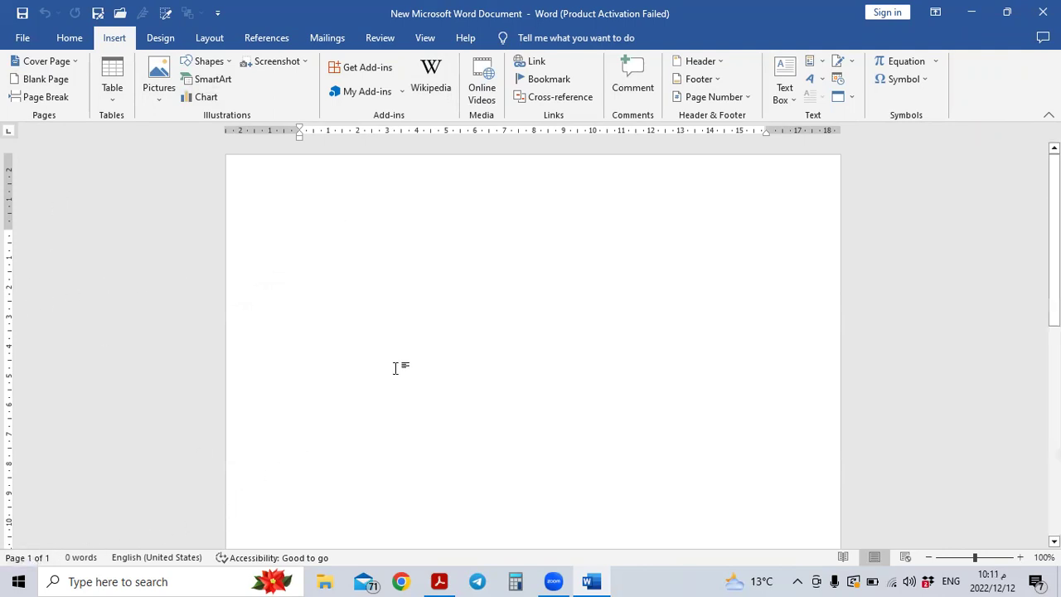
scroll(421, 281, down, 2)
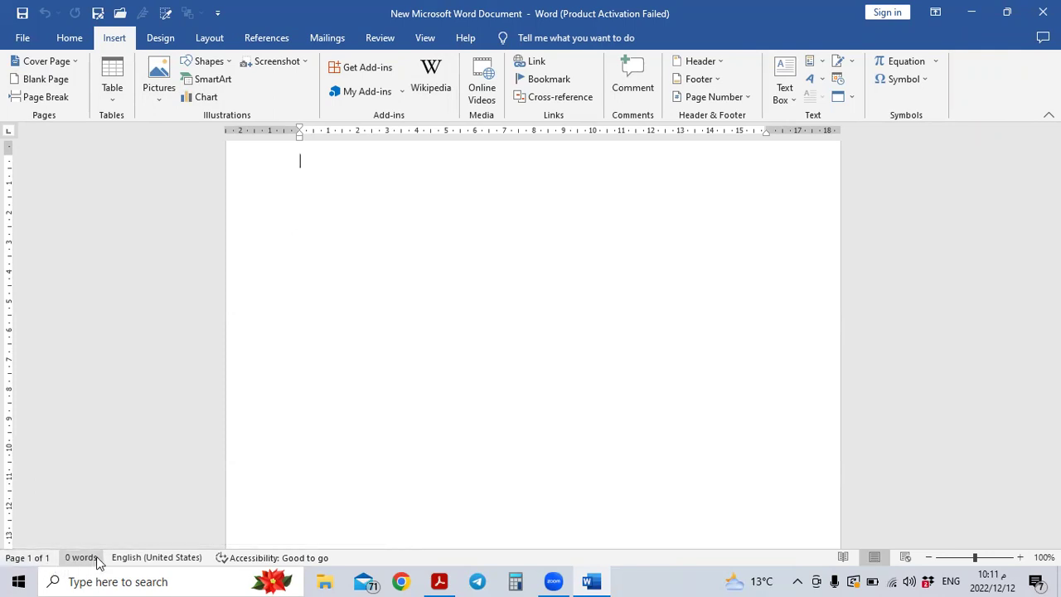
- Switch the input language to Arabic, enter a short piece of test text in the blank document and delete it
scroll(472, 267, up, 1)
key(alt+shift)
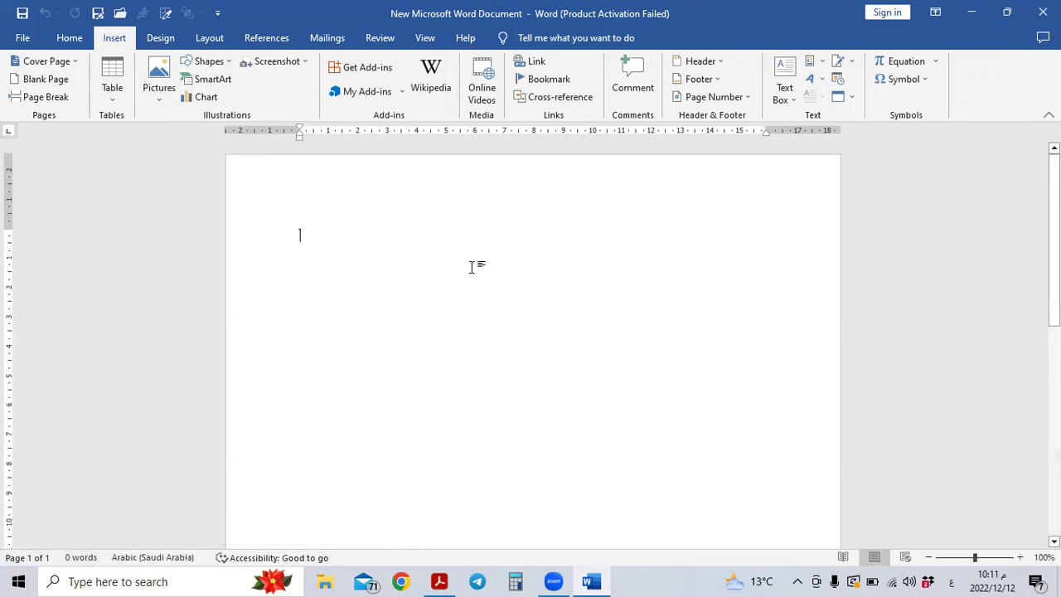
key(alt+shift)
key(alt+shift)
text(غذ شفت)
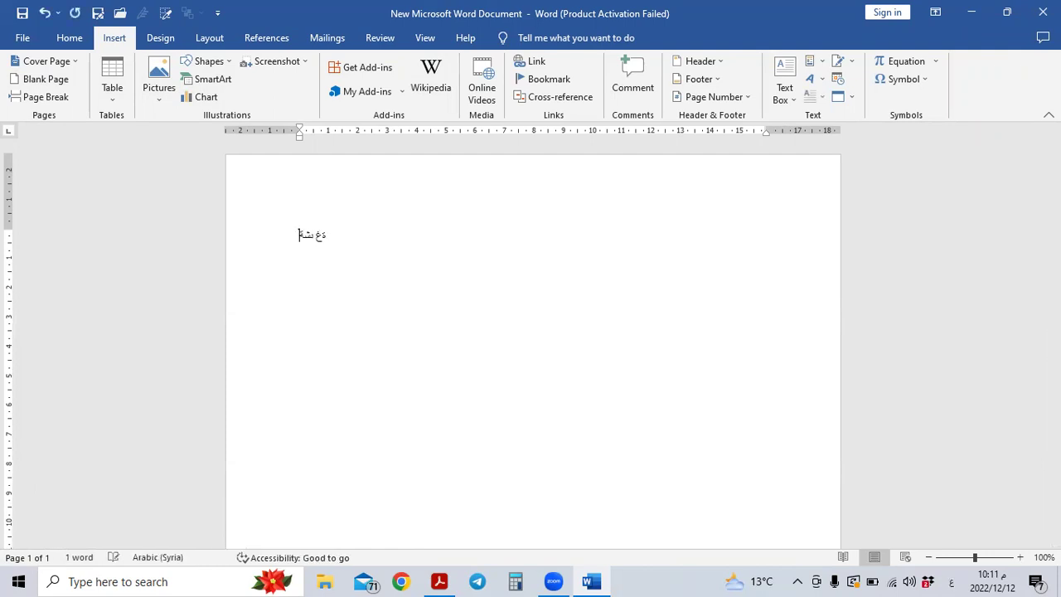
key(BackSpace)
key(BackSpace)
key(BackSpace)
key(BackSpace)
key(BackSpace)
key(BackSpace)
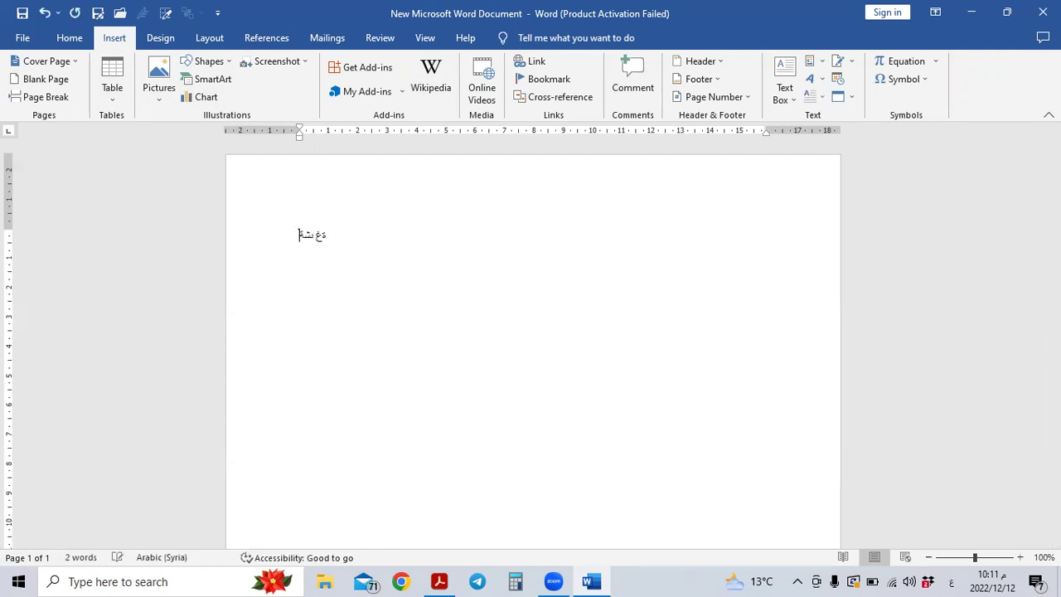
- Switch the input language to English and enter "My name is" followed by a person's first name
key(alt+shift)
key(alt+shift)
text(My name)
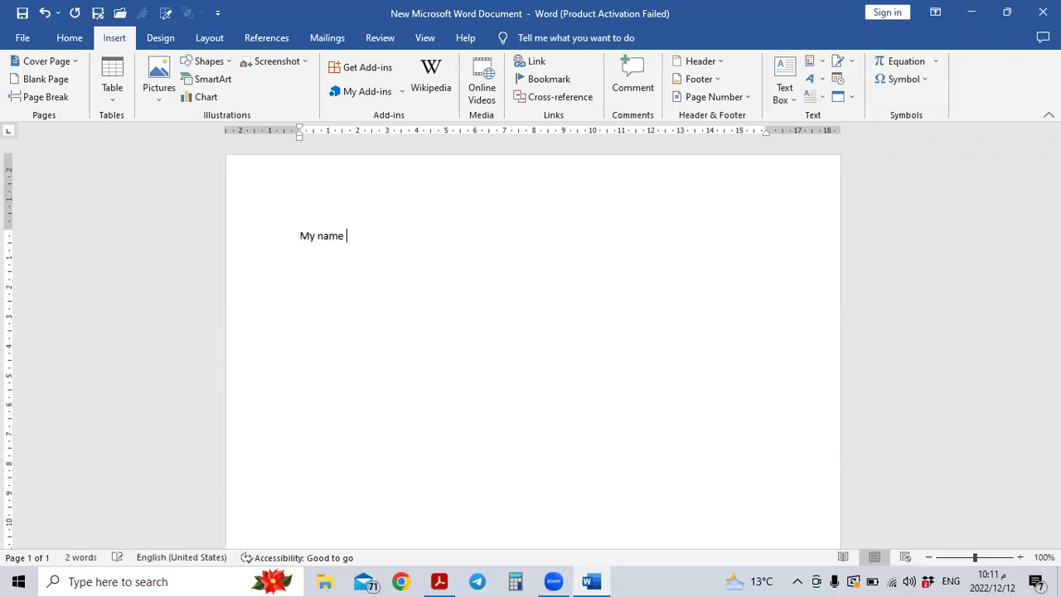
text( is mhamad)
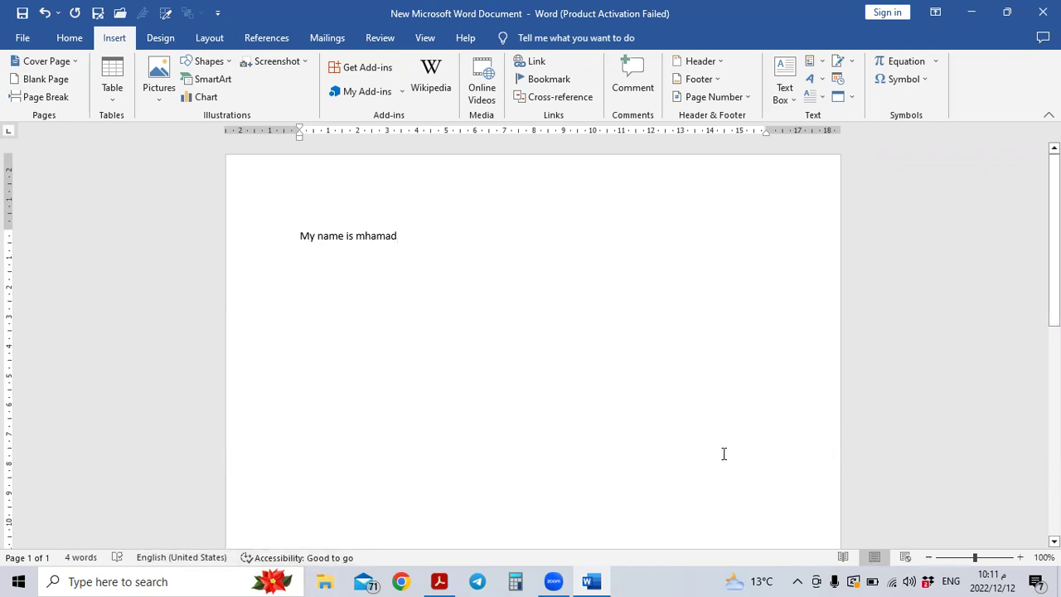
- Zoom the page out to 80% and view the document in Web Layout and Read Mode, returning to Print Layout
mouse_move(1054, 248)
mouse_down()
mouse_move(1053, 461)
mouse_move(1054, 249)
mouse_up()
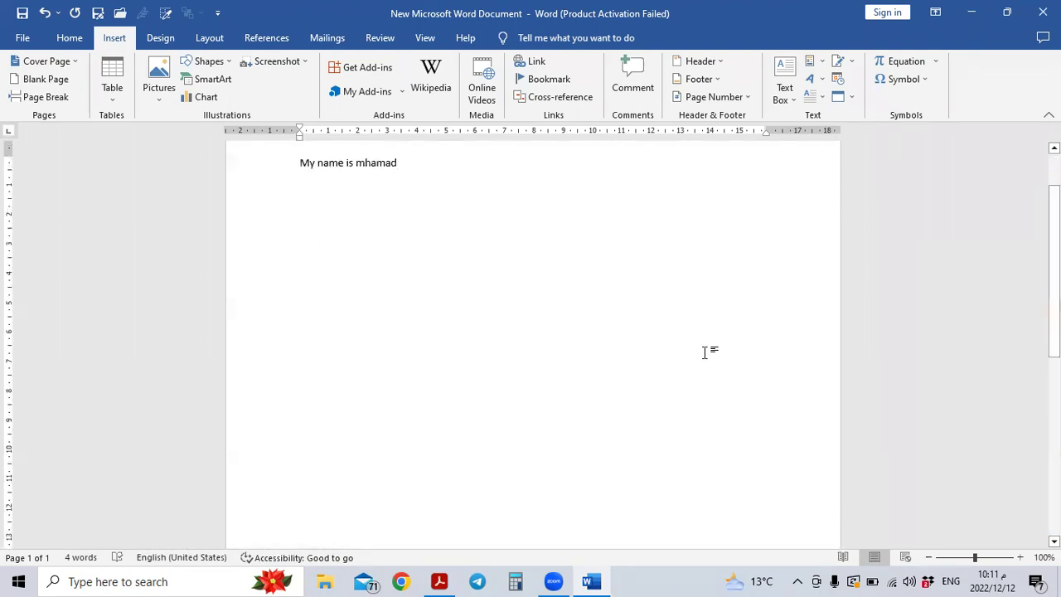
mouse_move(976, 559)
mouse_down()
mouse_move(997, 559)
mouse_move(943, 559)
mouse_move(967, 559)
mouse_up()
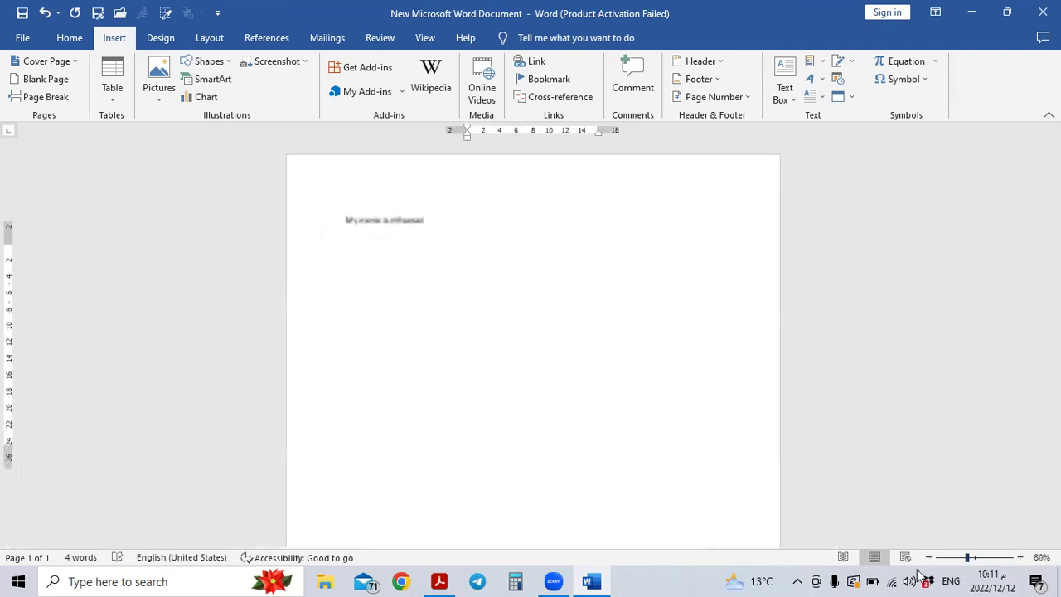
click(904, 557)
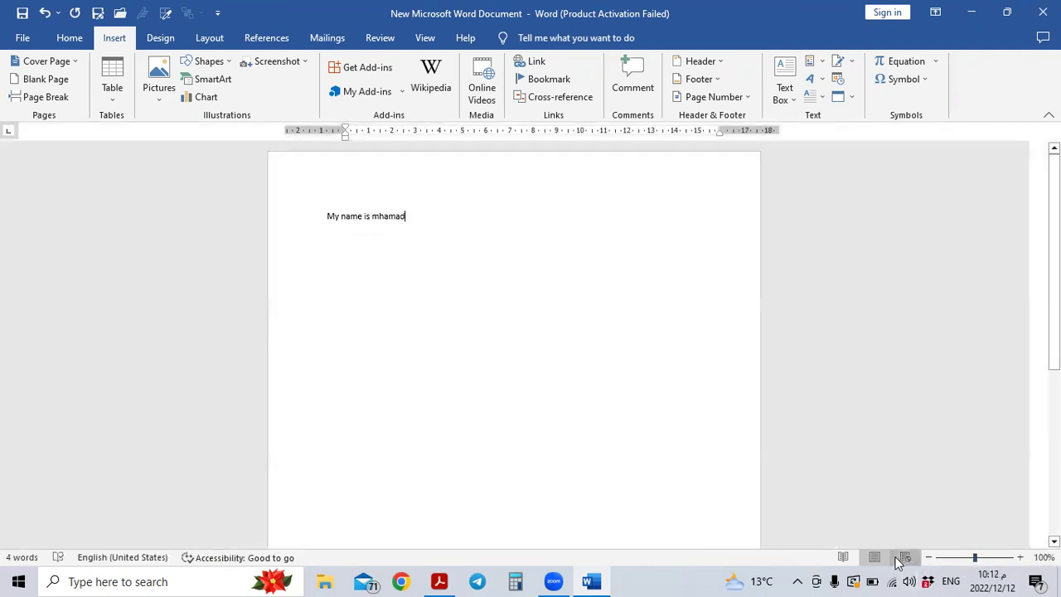
click(875, 557)
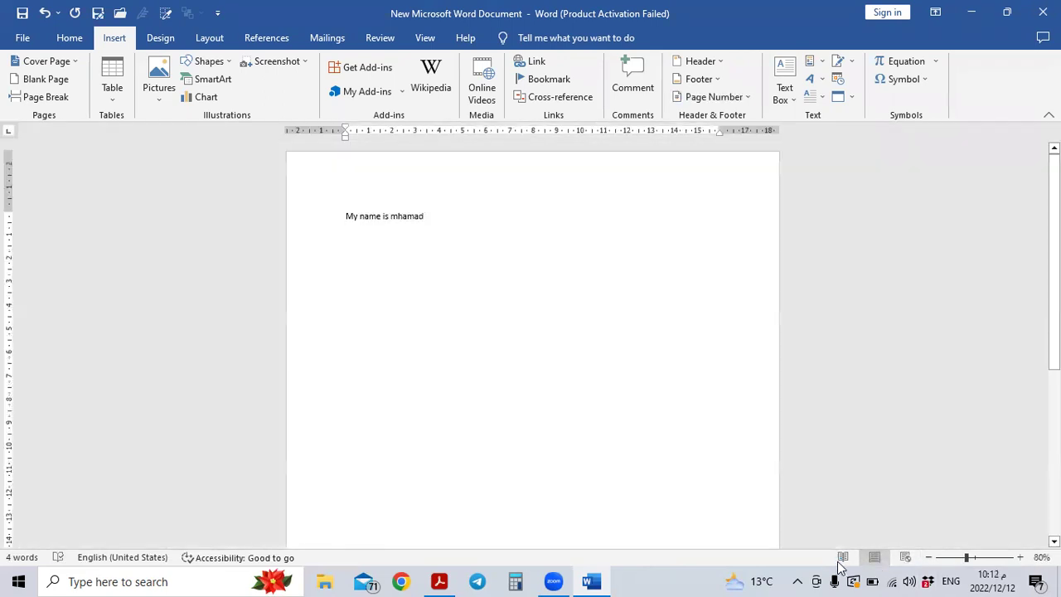
click(849, 561)
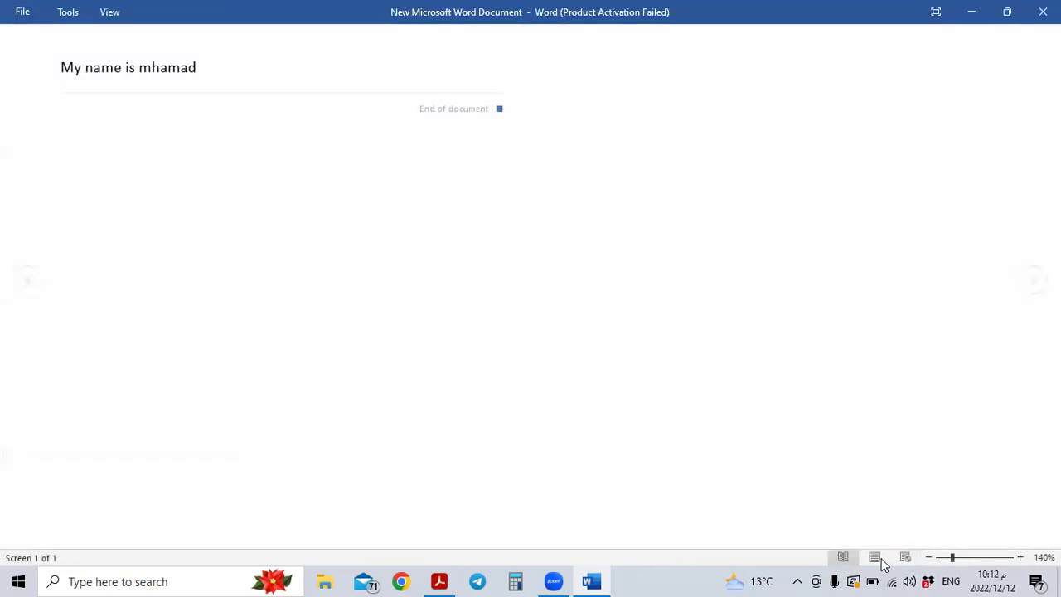
click(877, 559)
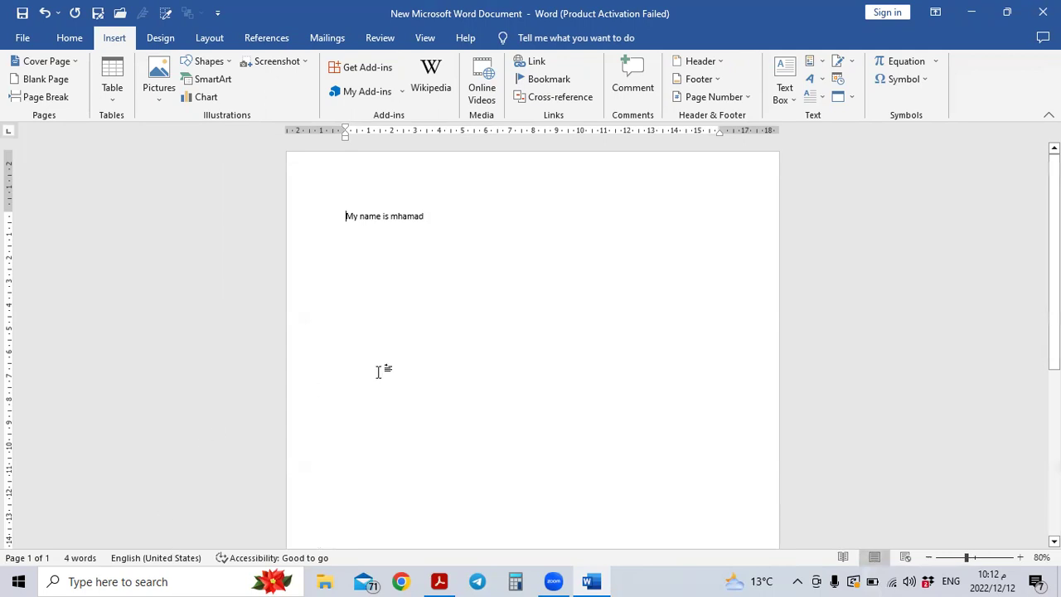
- Examine the recent documents list and the document's Info page, and save the document
click(22, 38)
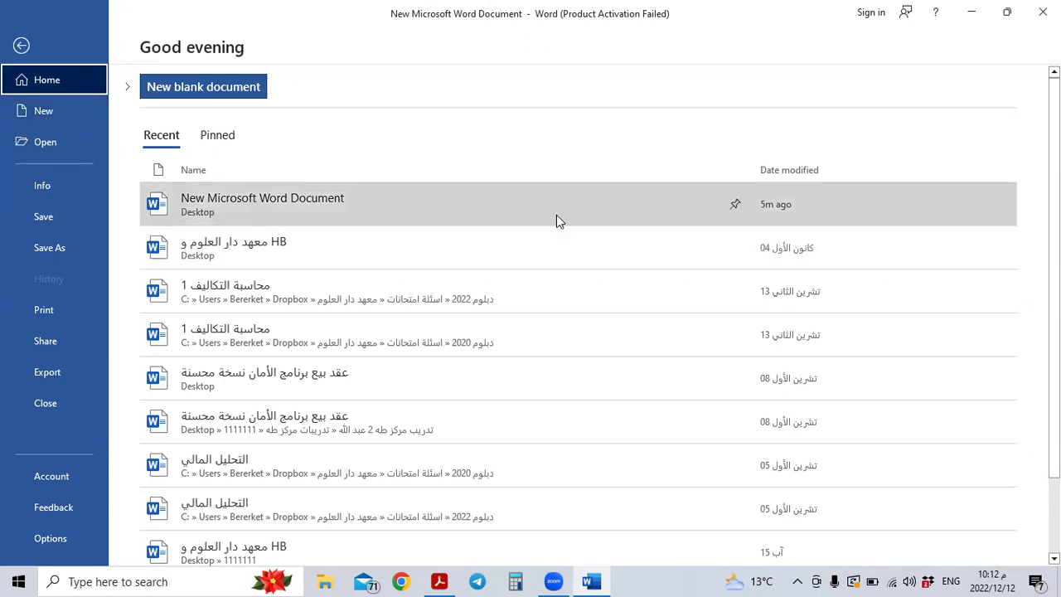
click(65, 142)
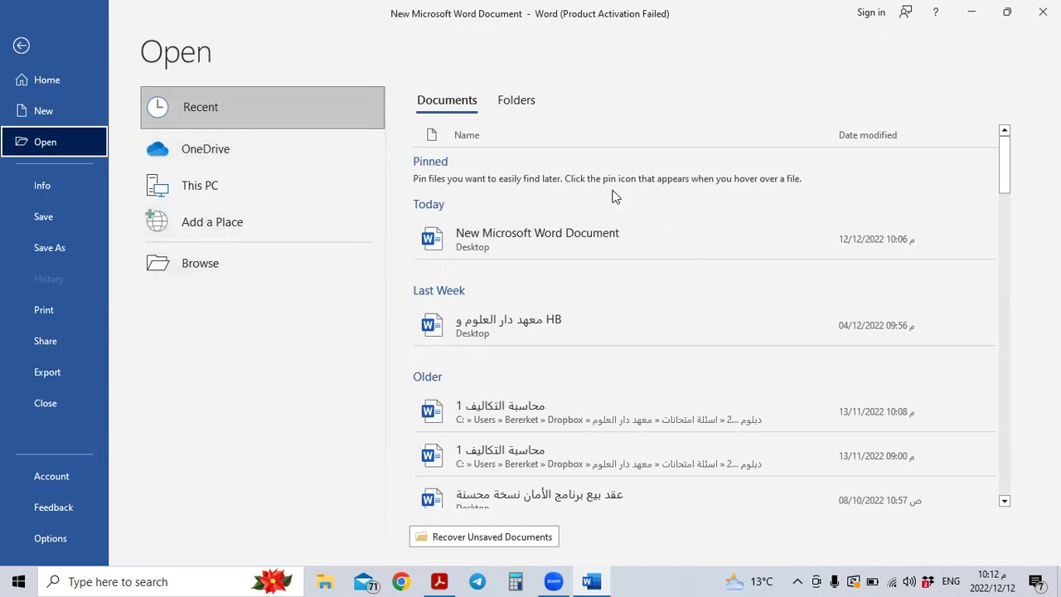
scroll(655, 232, down, 5)
scroll(630, 234, down, 12)
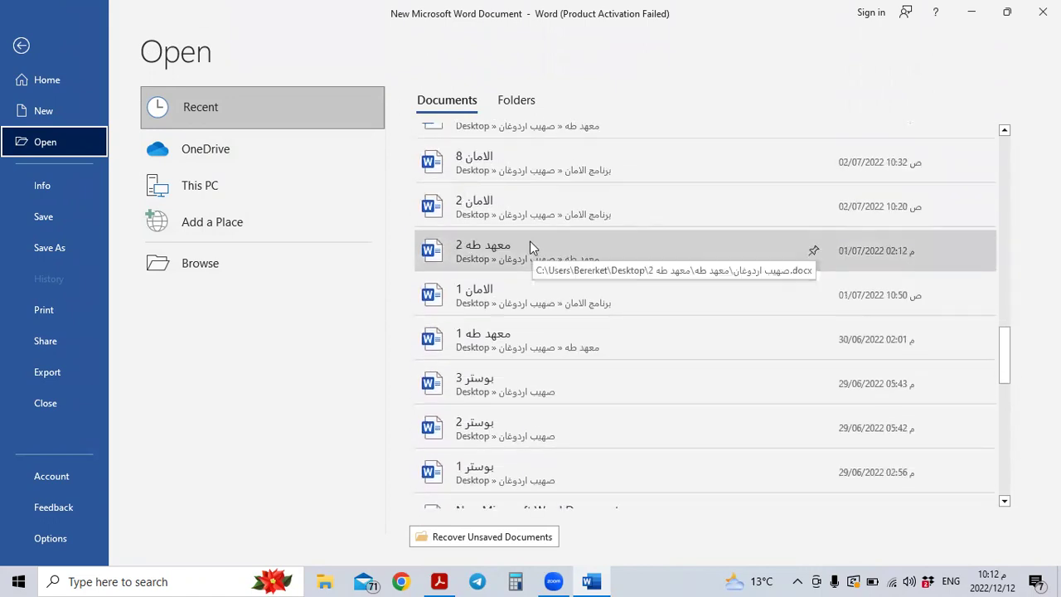
scroll(533, 245, down, 2)
click(52, 186)
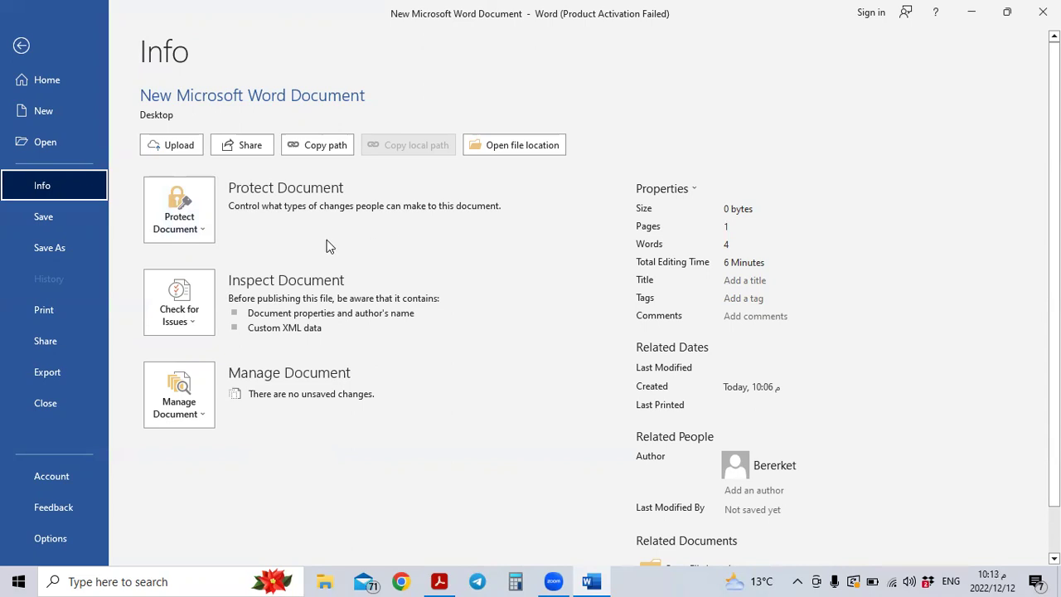
click(43, 217)
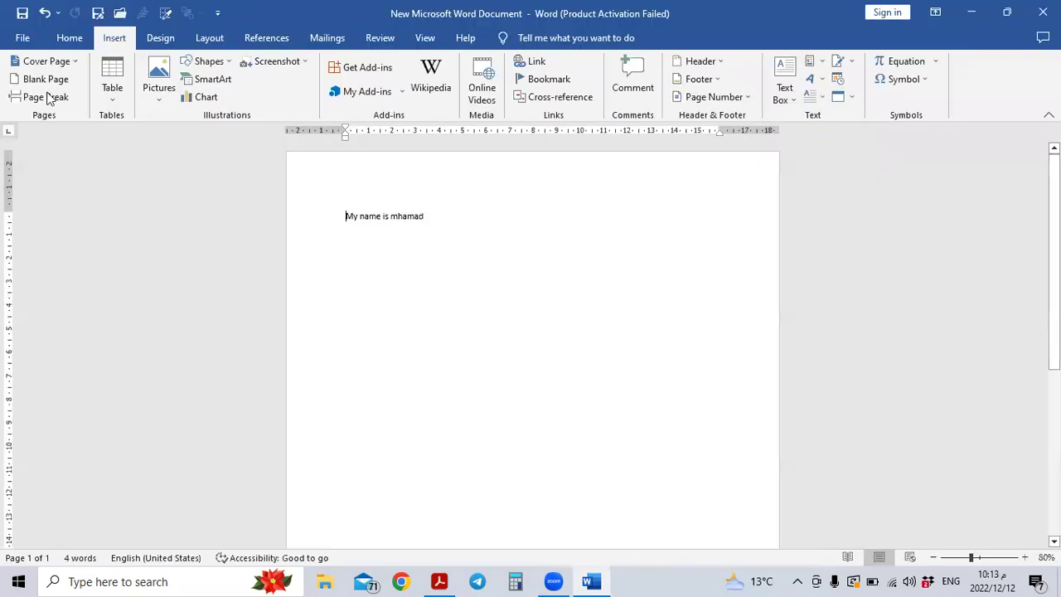
- Examine the New, Print, Share and Export pages and close the current document
click(22, 38)
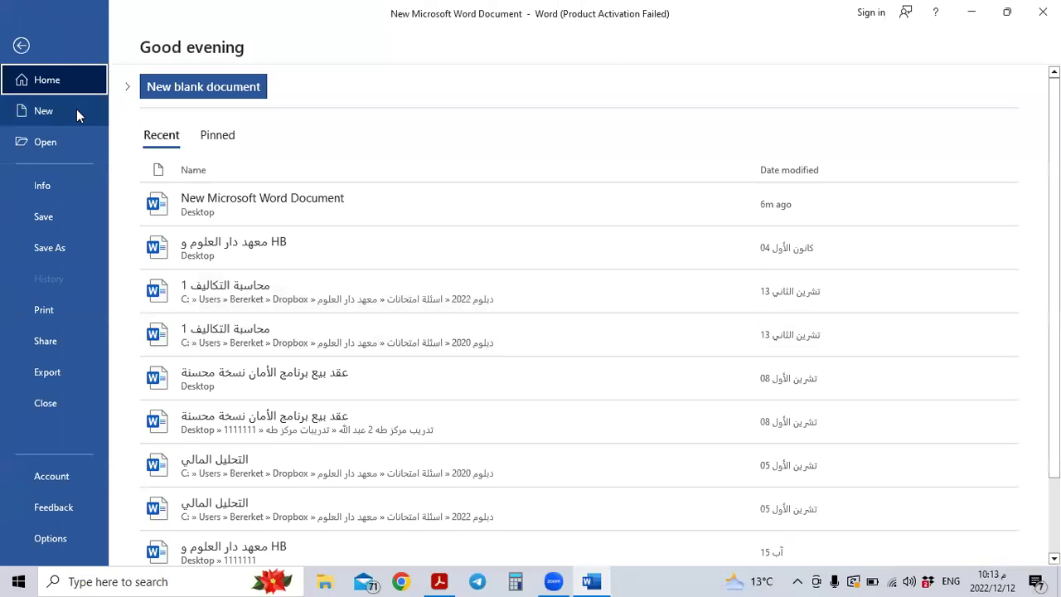
click(76, 108)
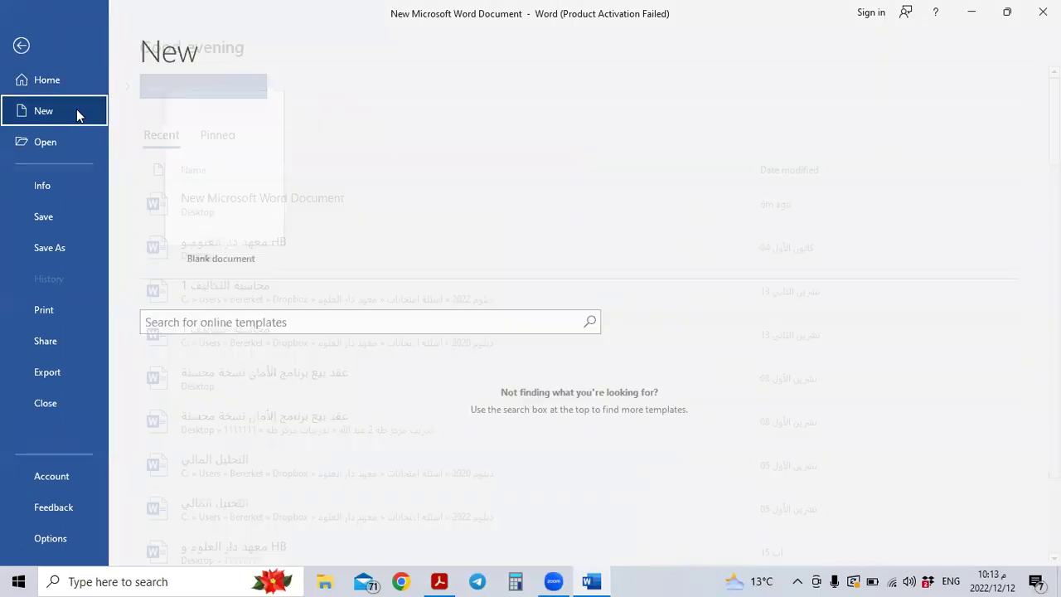
key(ctrl+p)
click(22, 45)
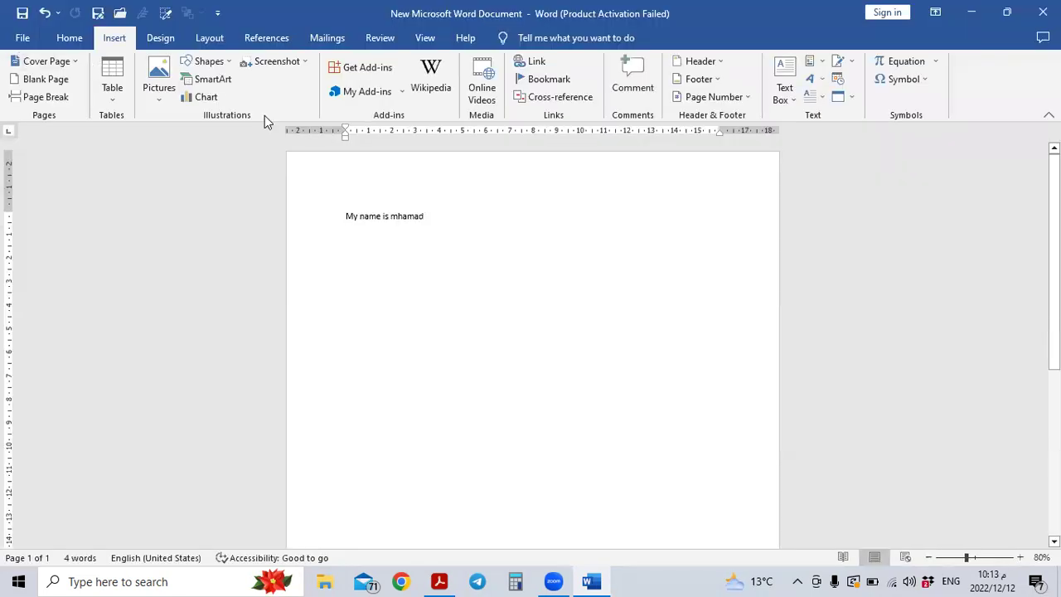
key(ctrl+p)
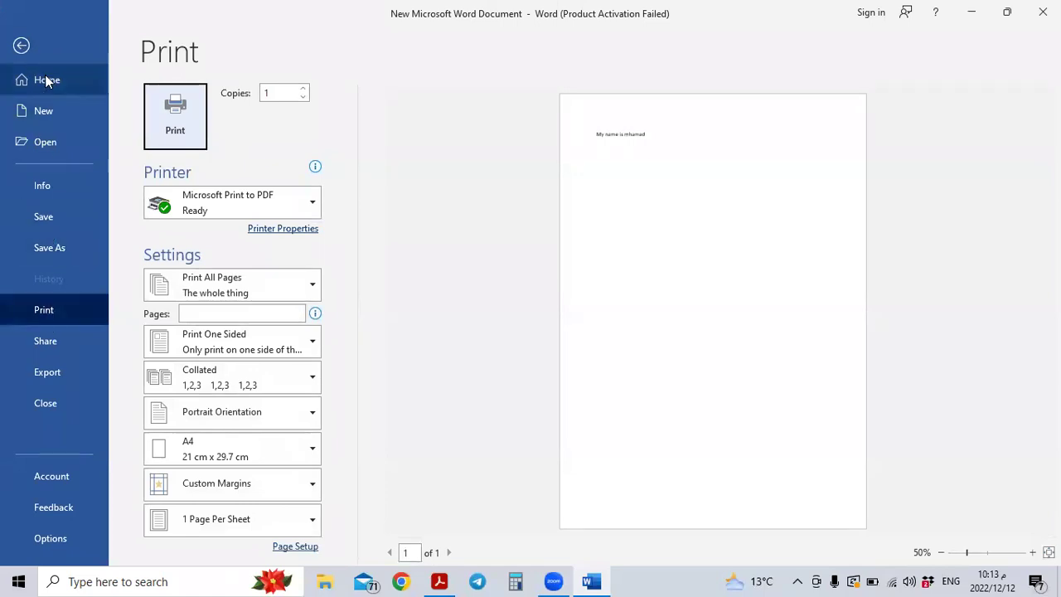
click(37, 341)
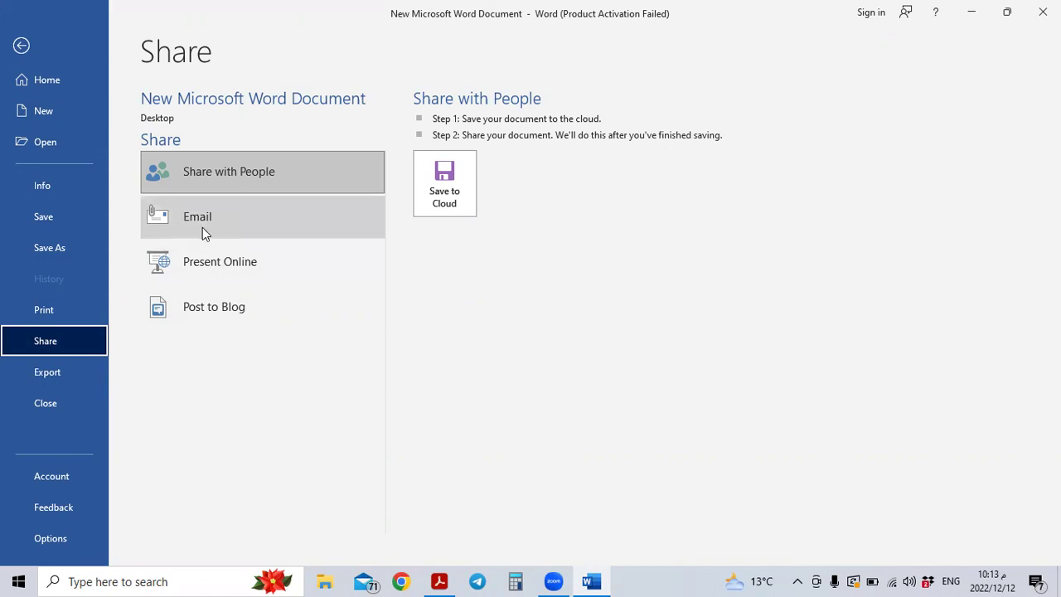
click(47, 378)
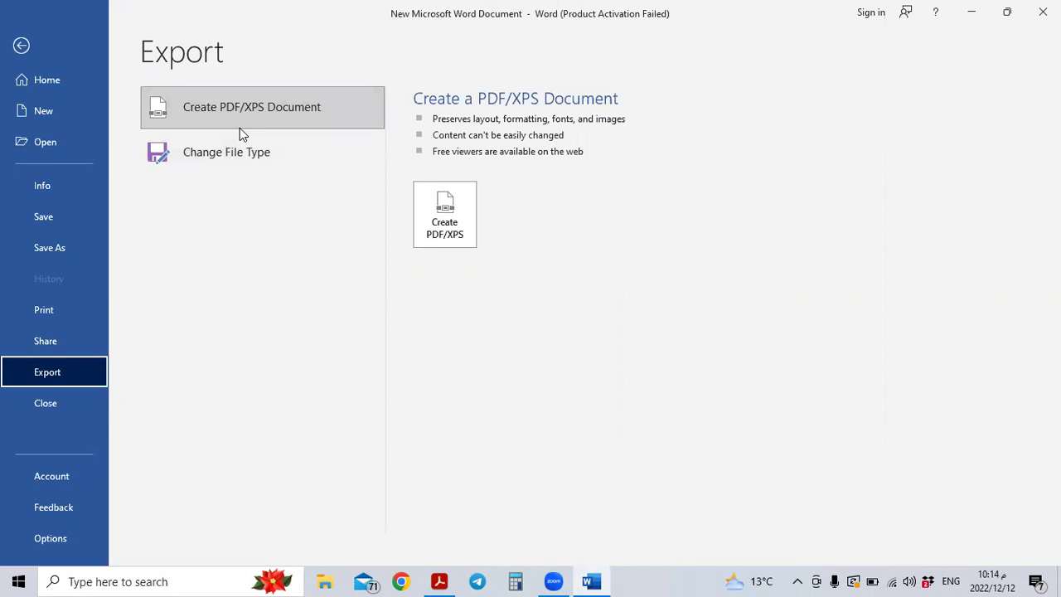
click(42, 405)
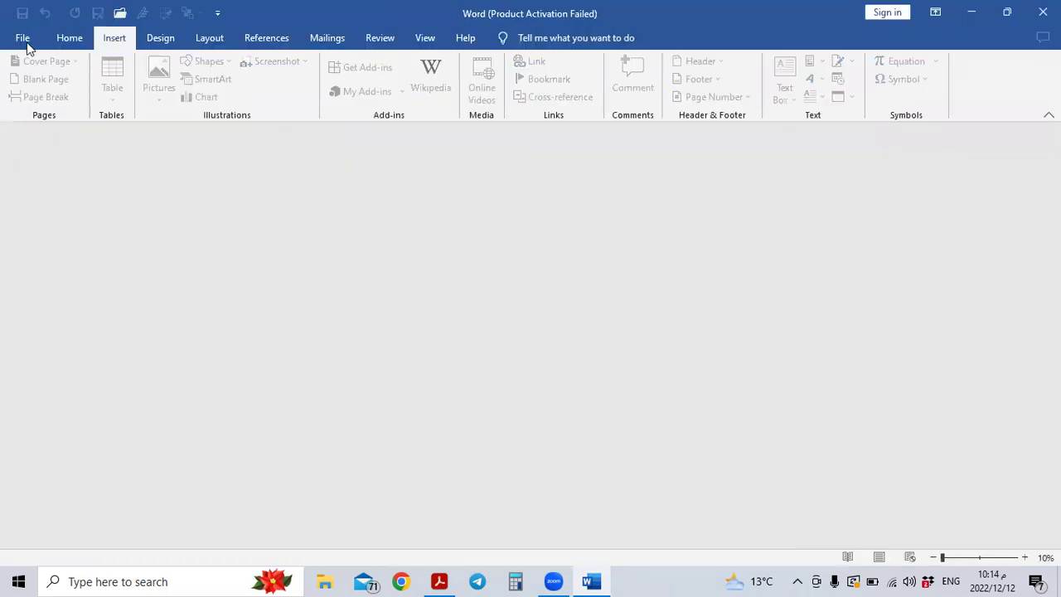
- Examine the Word Options categories from General through Advanced plus Quick Access Toolbar, and leave the dialog without changing anything
click(23, 40)
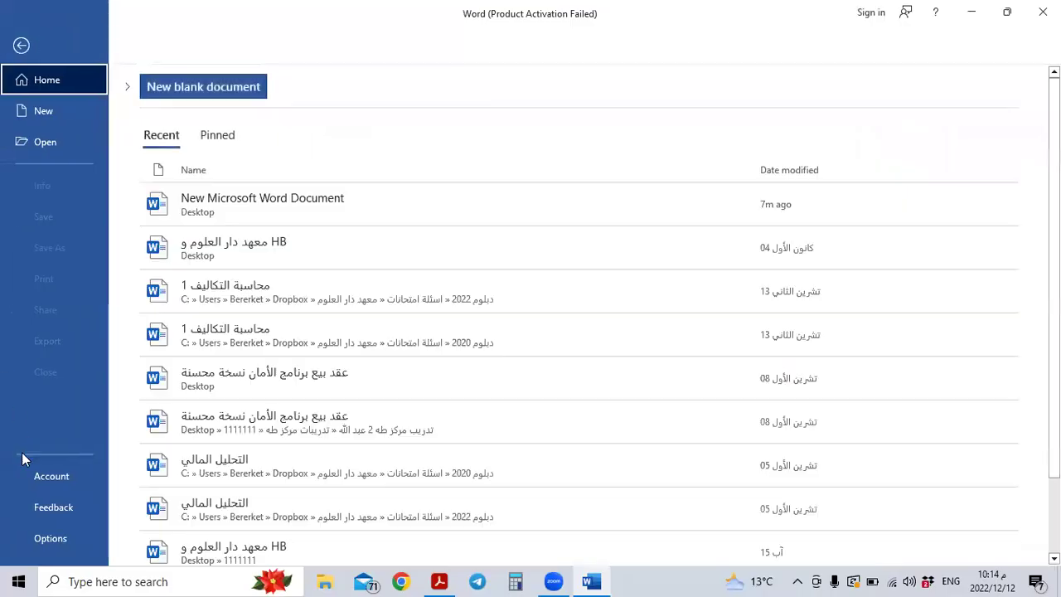
click(70, 541)
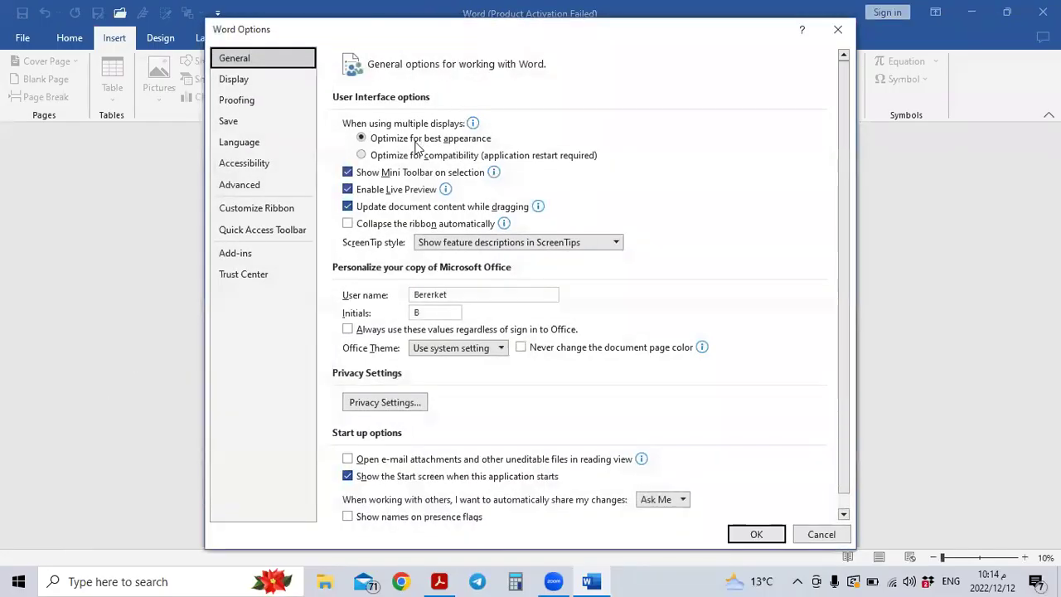
click(251, 79)
click(260, 99)
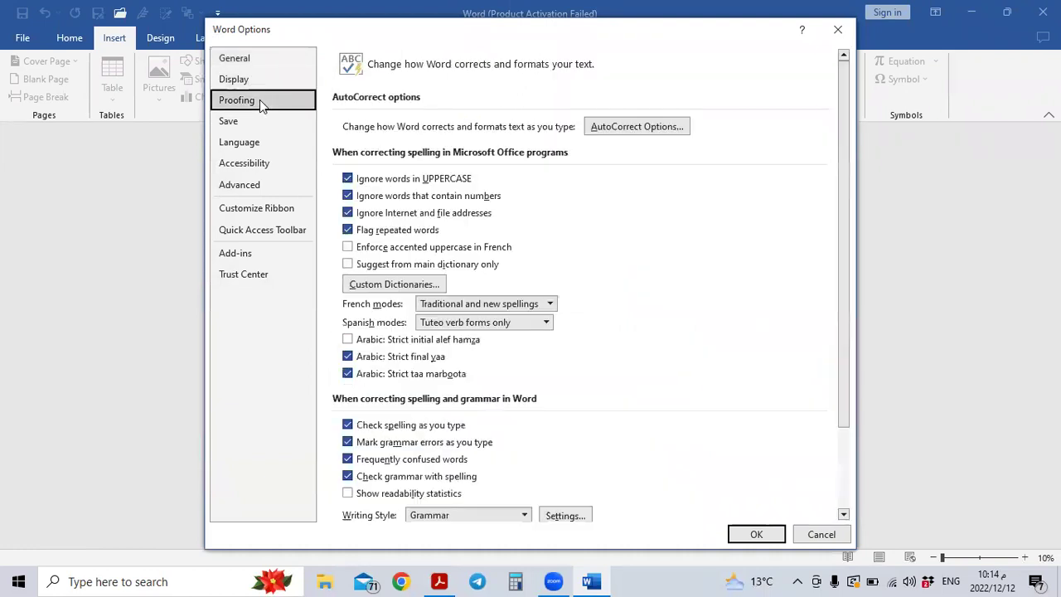
click(248, 121)
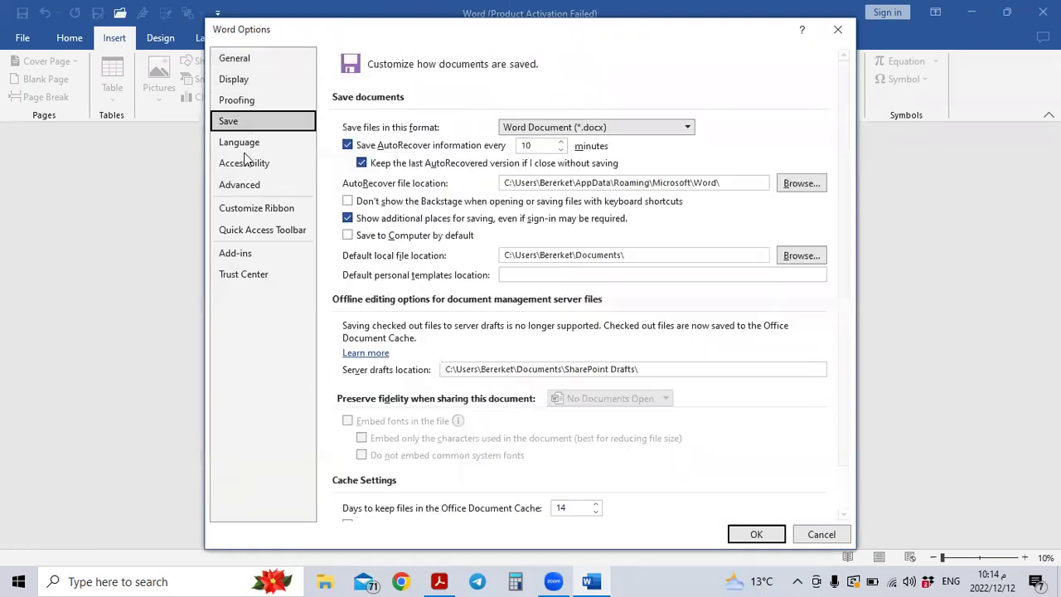
click(246, 163)
click(245, 148)
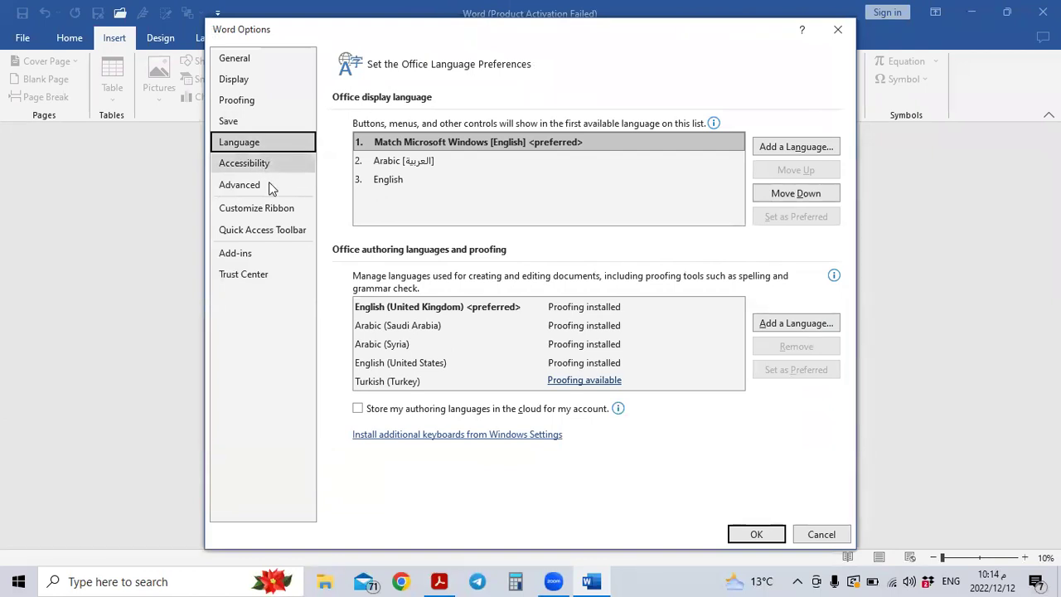
click(266, 168)
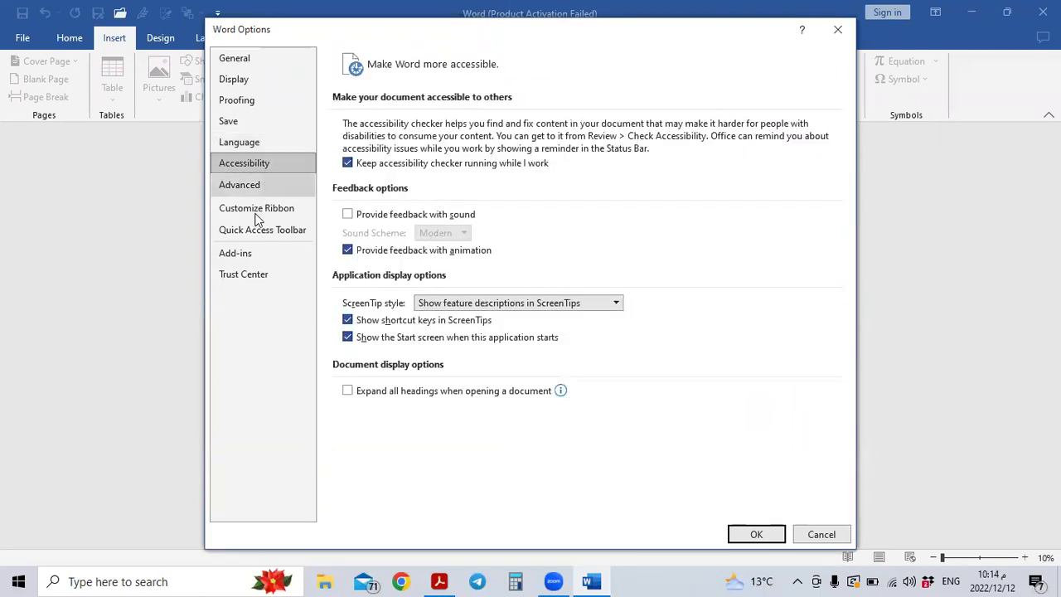
click(249, 185)
click(259, 229)
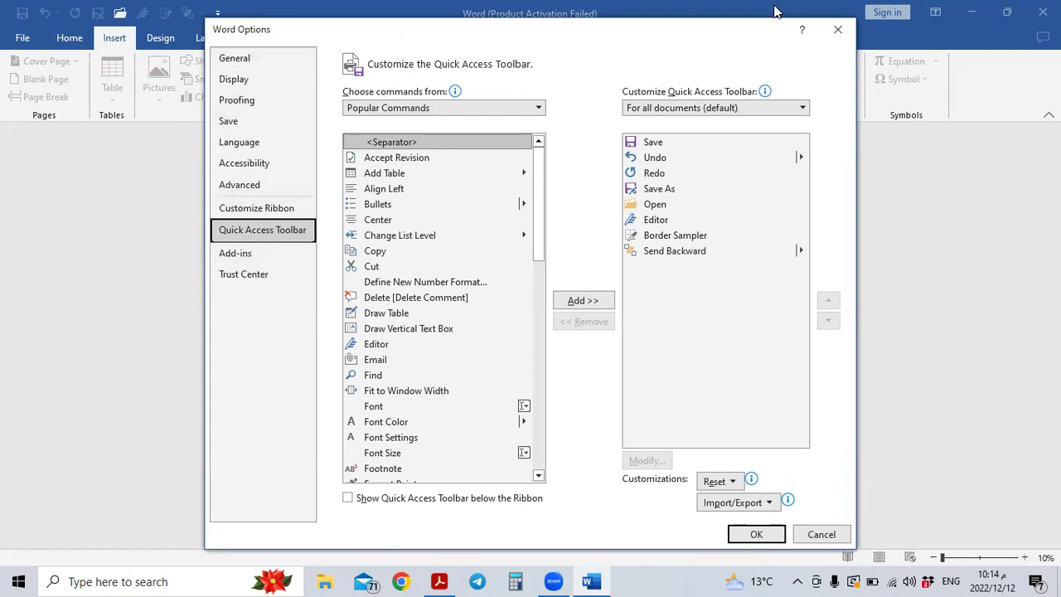
click(837, 29)
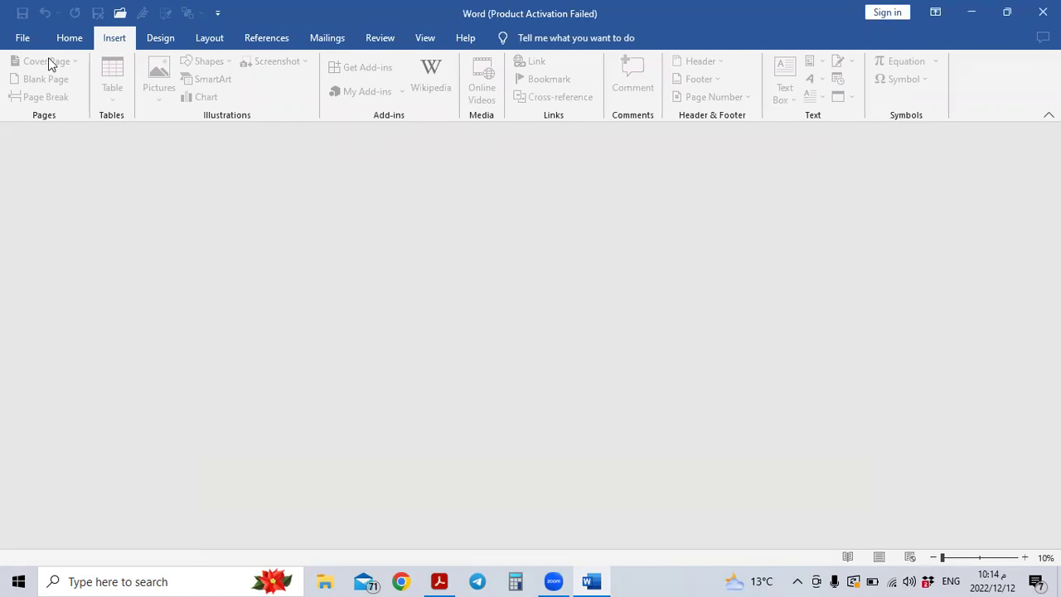
- Look over the Home and Insert ribbon commands with no document open, ending on the Home commands
click(63, 39)
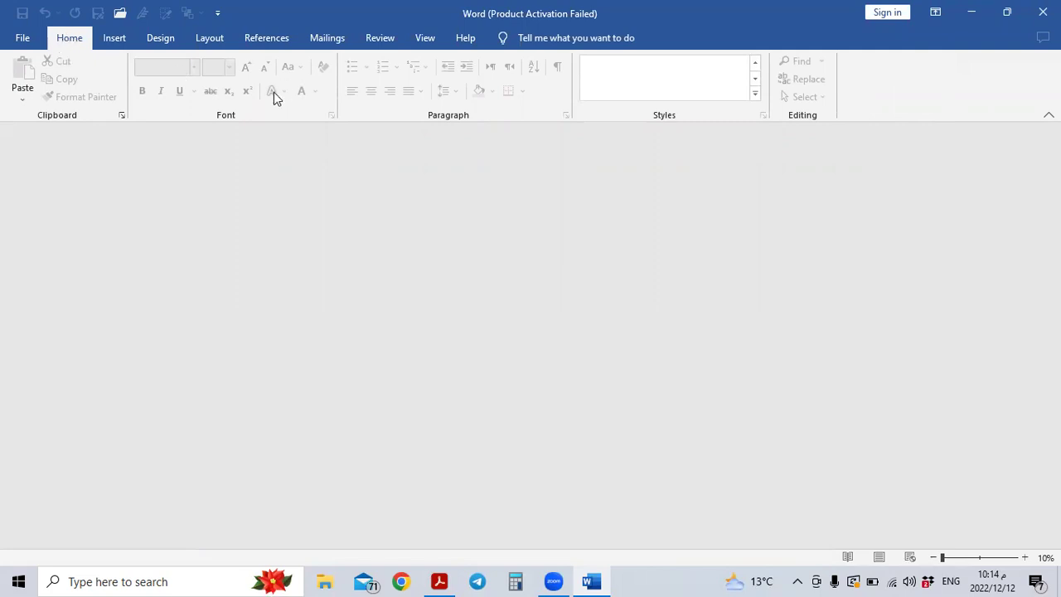
key(alt+n)
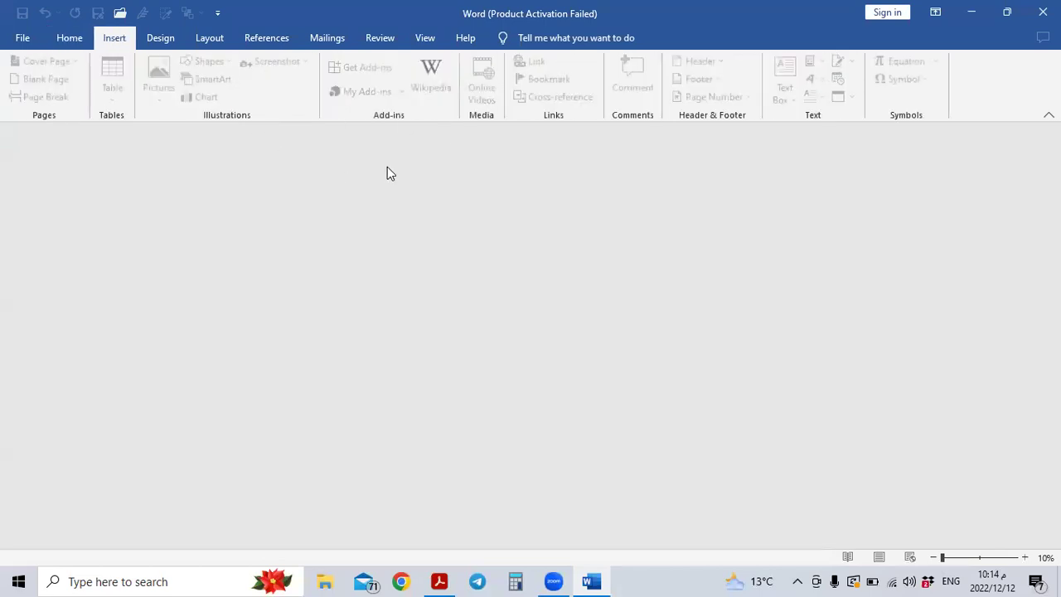
click(69, 41)
click(28, 38)
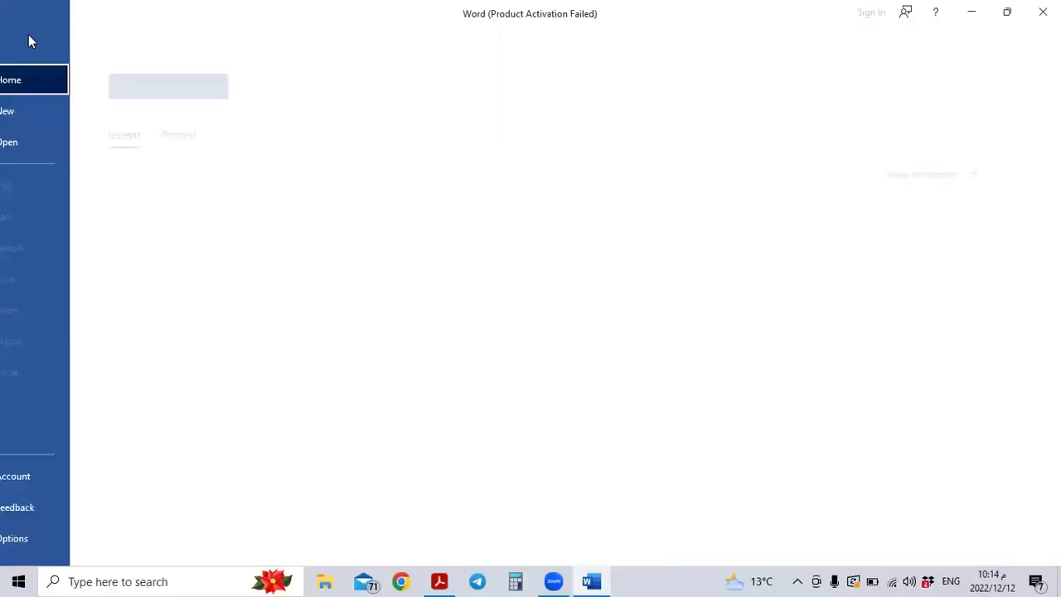
click(22, 46)
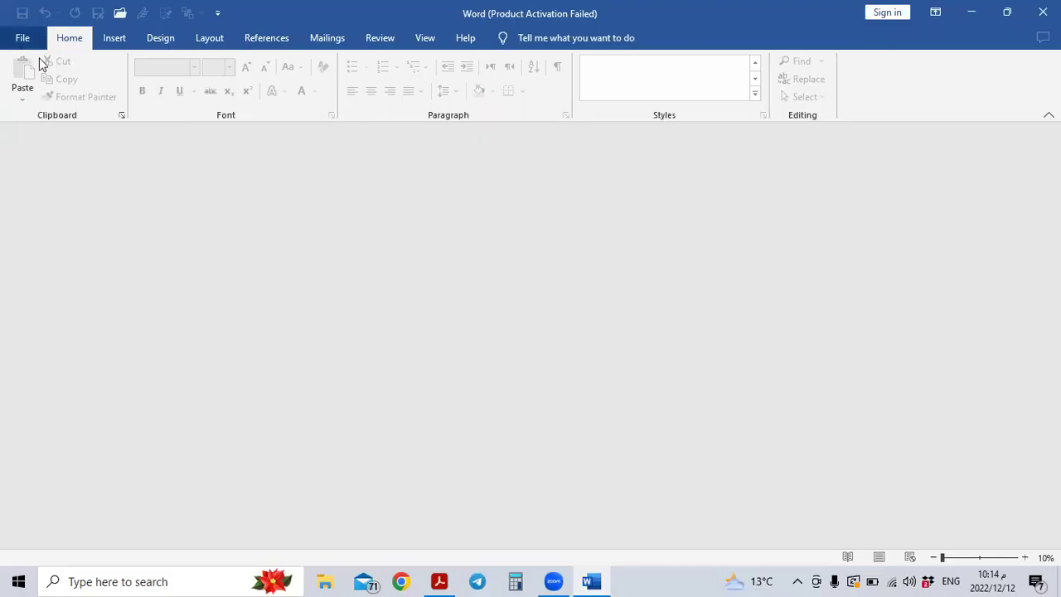
- Create a new blank document, and glance at the File start page before returning to the empty page
key(alt+y)
key(ctrl+n)
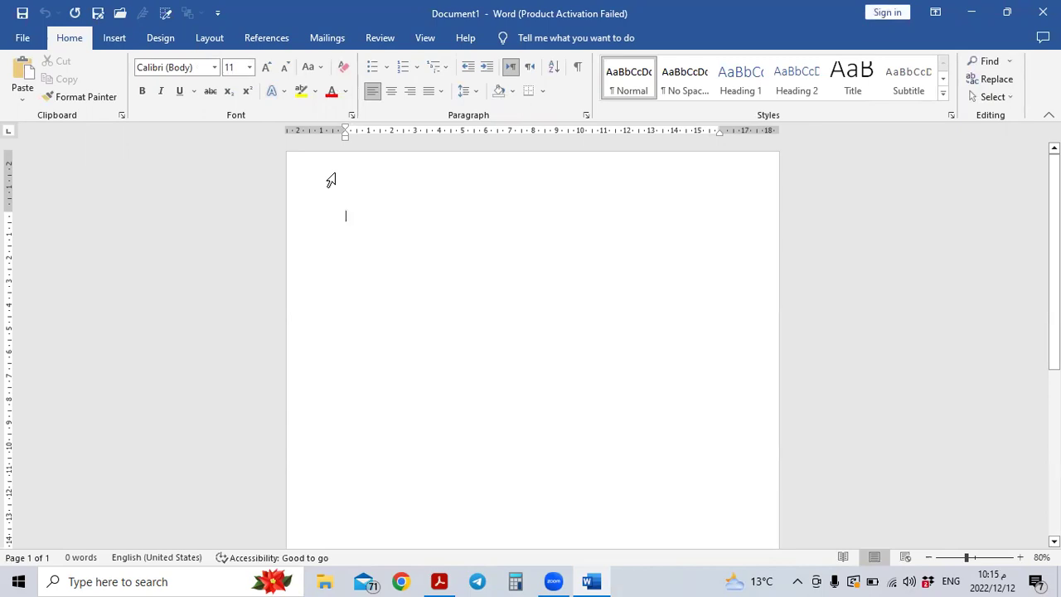
click(21, 38)
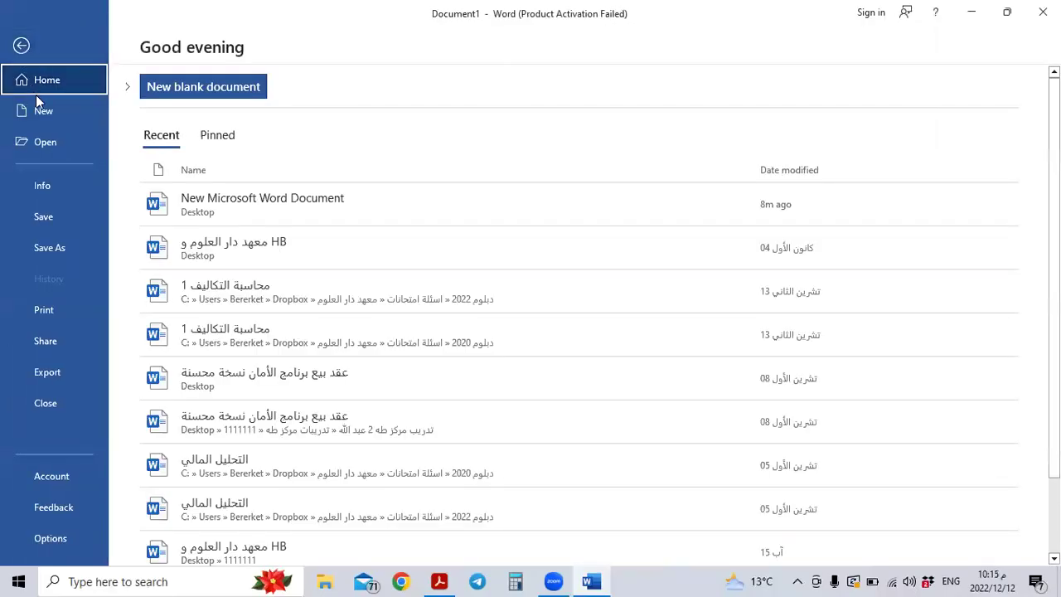
click(20, 45)
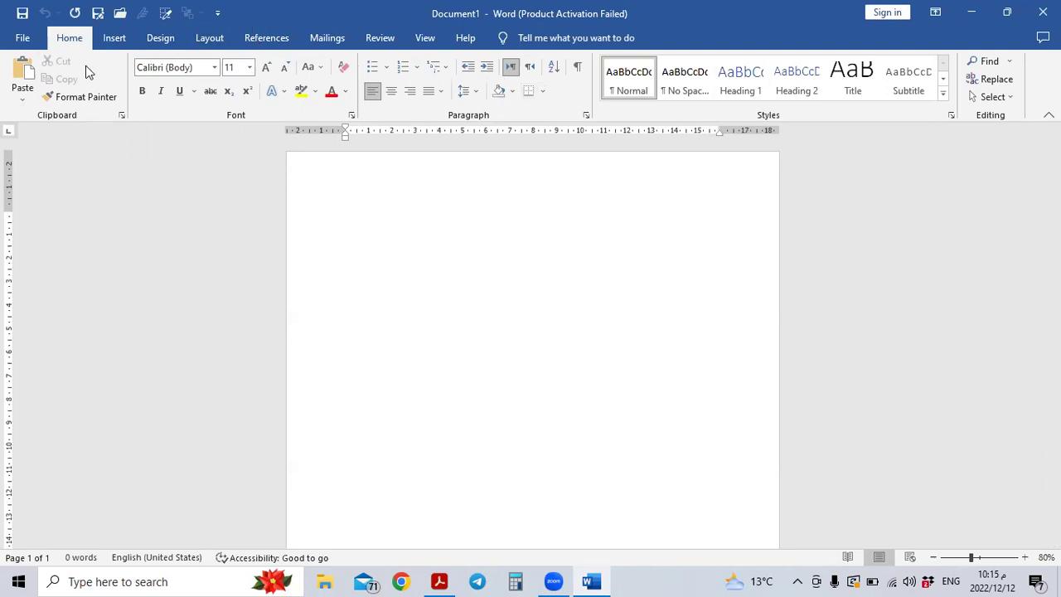
scroll(579, 347, down, 1)
scroll(585, 345, up, 1)
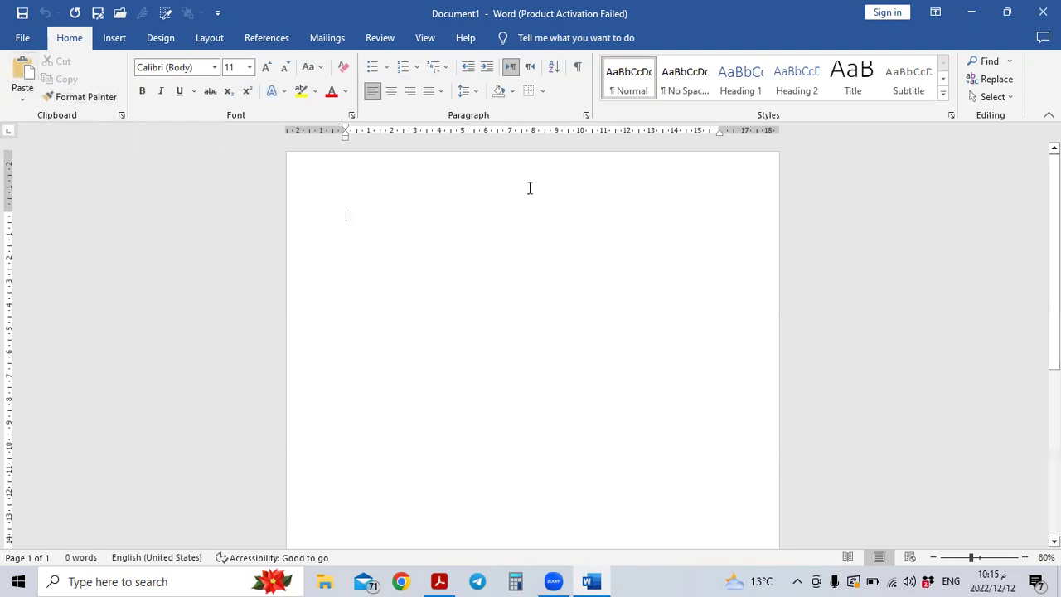
- Try Arabic input and remove it, and enter a Latin-script sentence starting "My name is" followed by a first name
key(alt+shift)
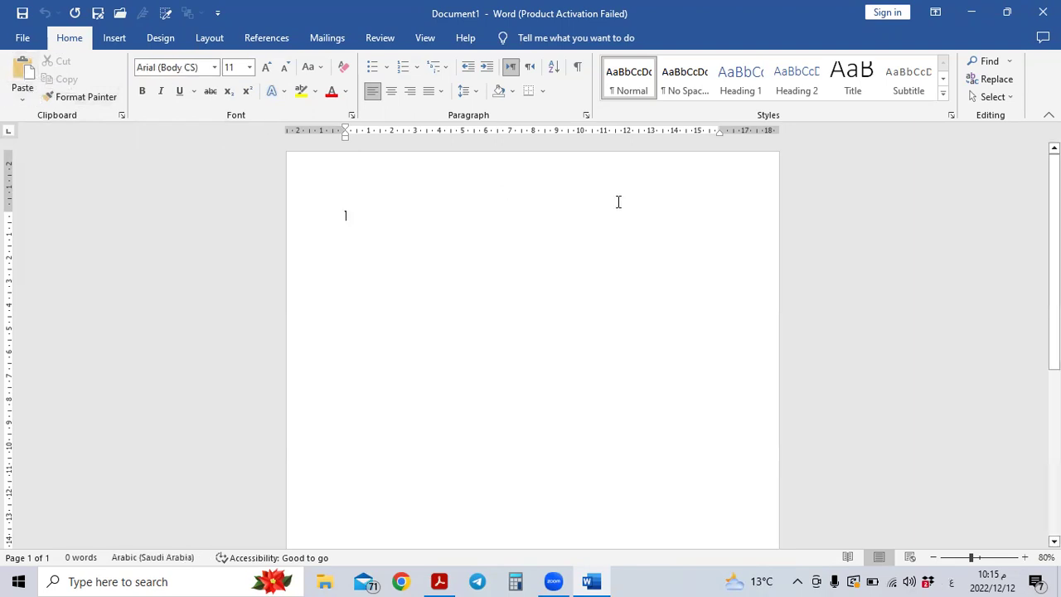
text(ا)
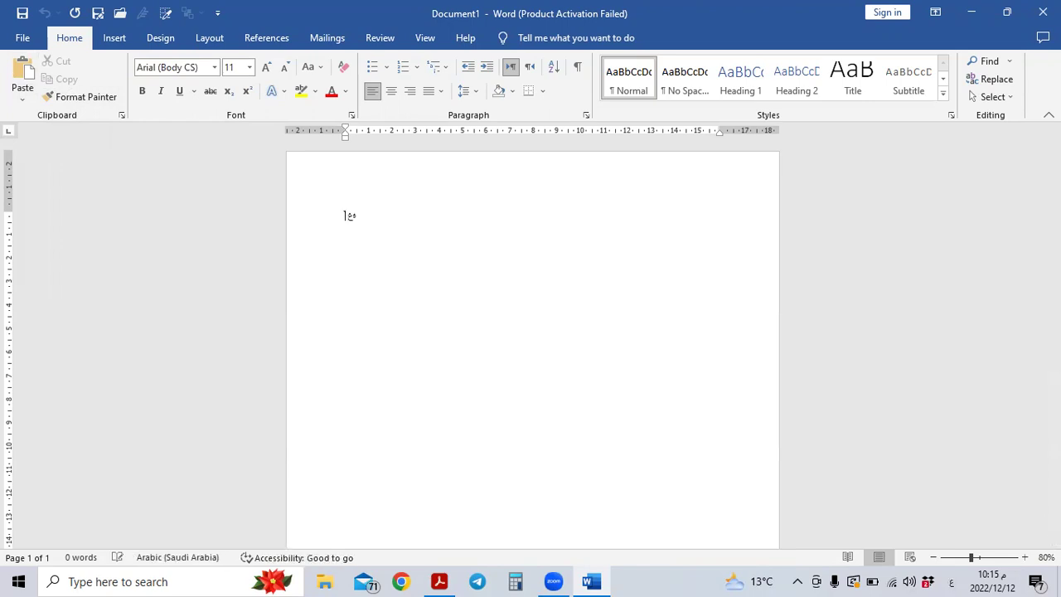
key(alt+shift)
key(BackSpace)
text(My )
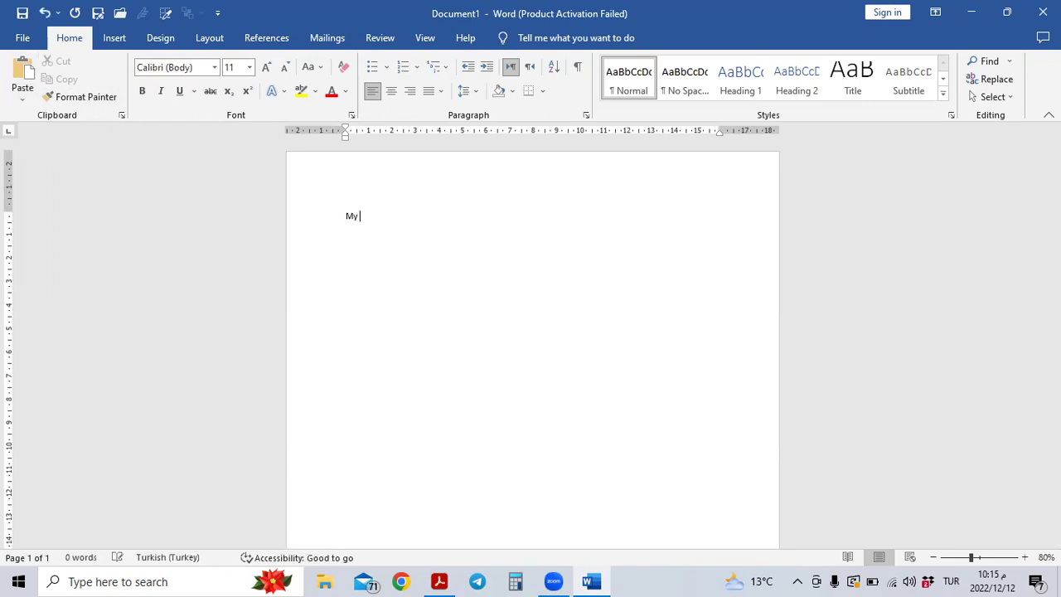
text(name is mhamad)
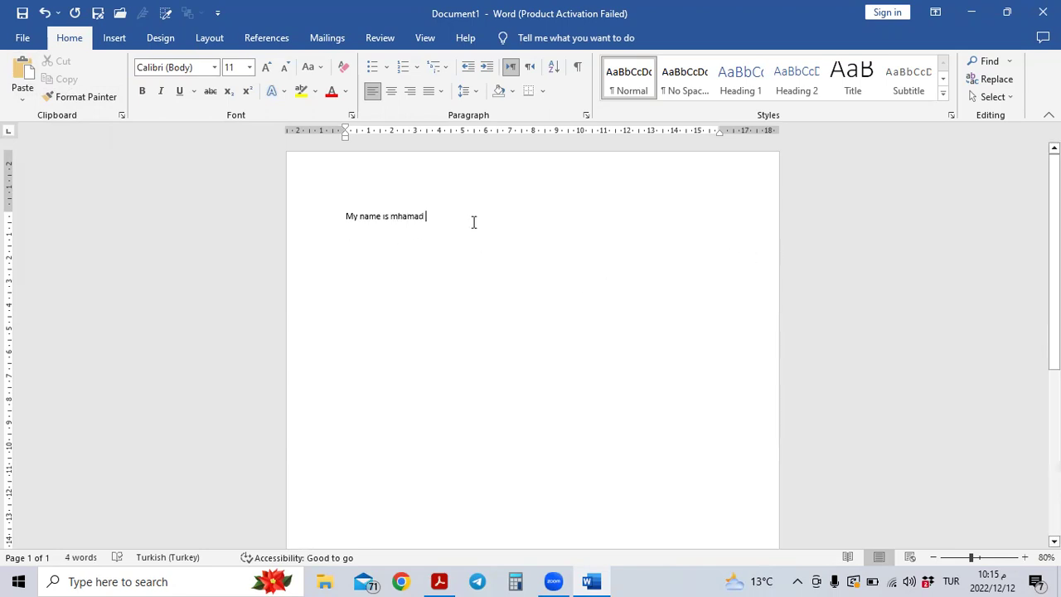
- Copy the whole name sentence on the first line
triple_click(460, 219)
click(339, 216)
drag(339, 216, 425, 215)
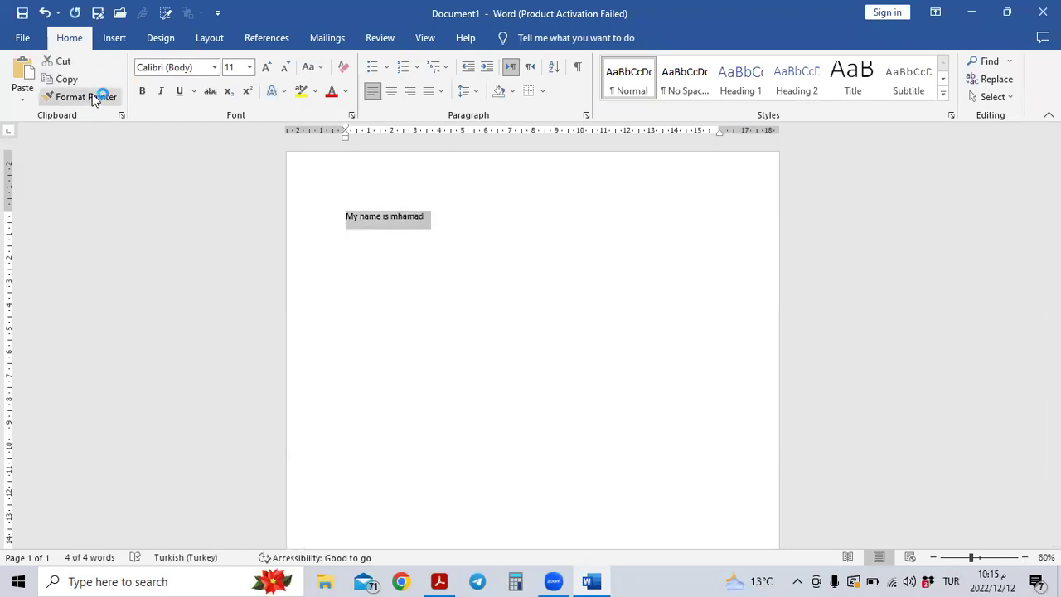
click(71, 79)
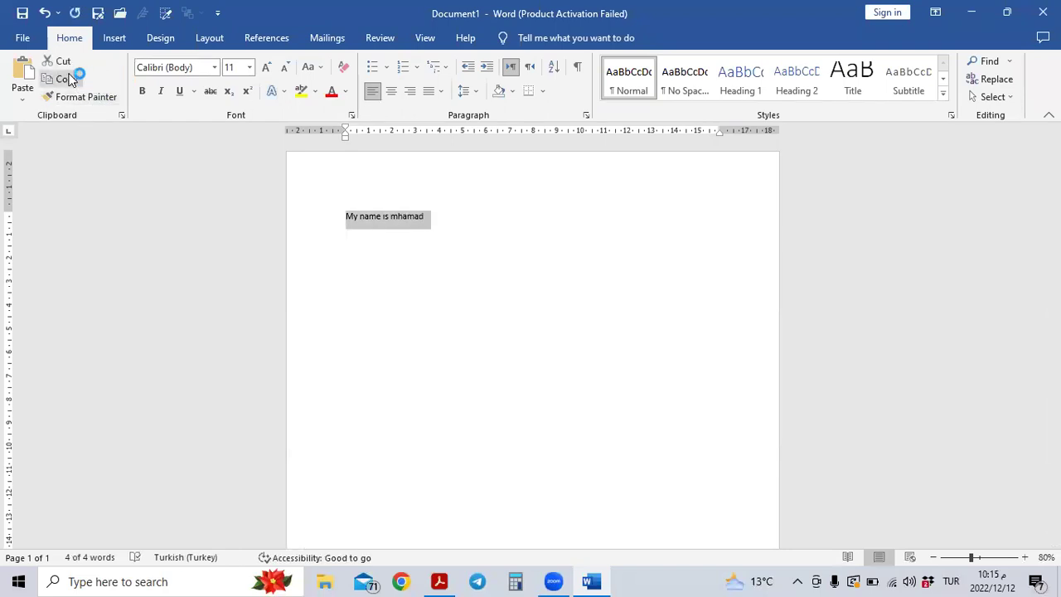
- Add blank lines below the sentence, dismiss the missing proofing tools notice, and paste the copied sentence six lines down
click(424, 296)
key(Return)
key(Return)
key(Return)
key(Return)
key(Return)
key(Return)
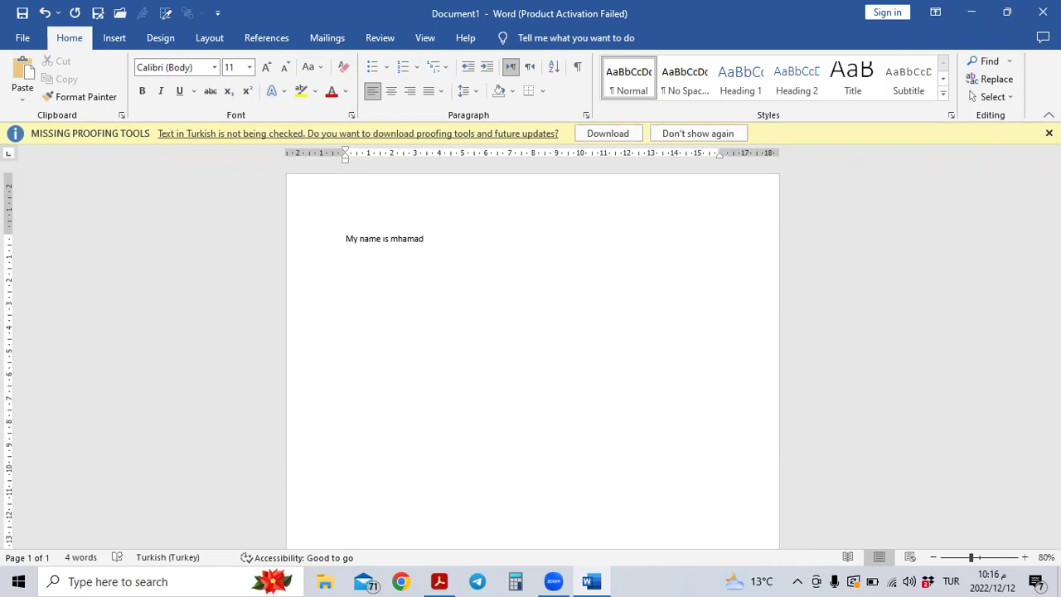
click(1048, 133)
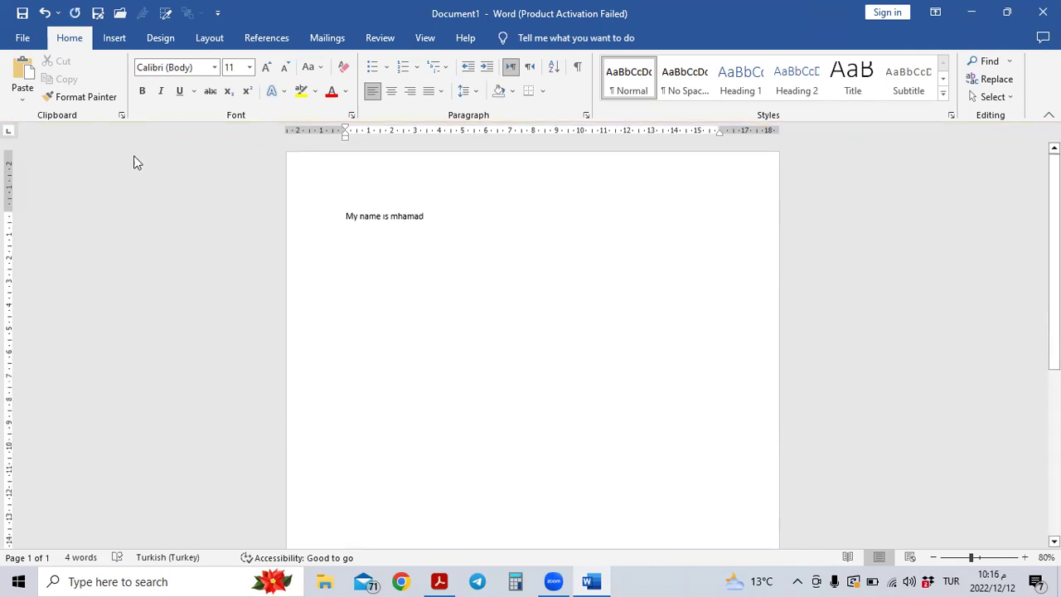
click(21, 71)
key(Return)
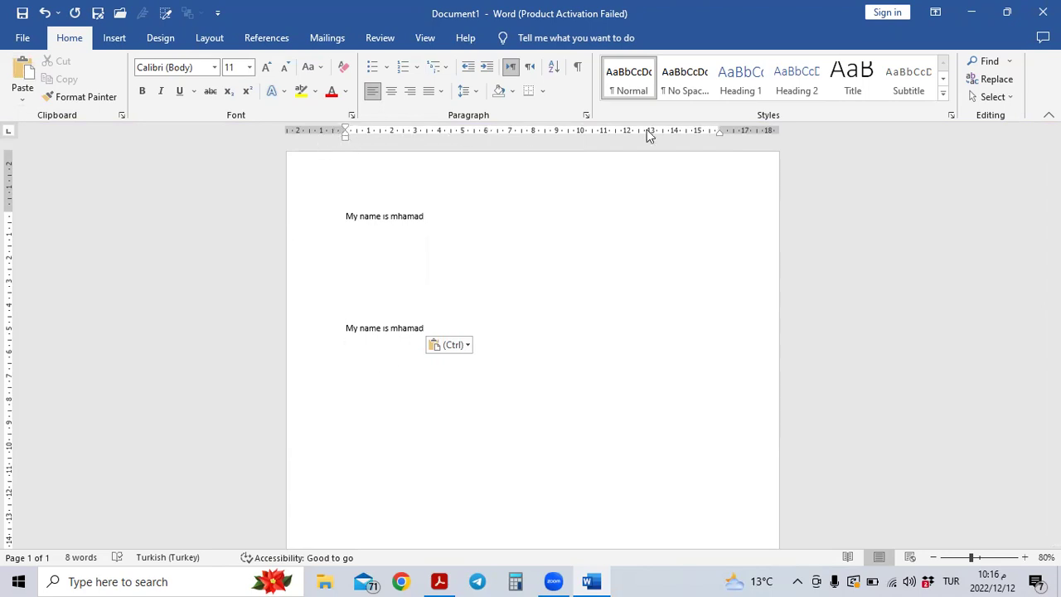
- Try shifting the right and left indents on the ruler, for the current line and for the selected text
mouse_move(721, 137)
mouse_down()
mouse_move(735, 142)
mouse_move(718, 141)
mouse_up()
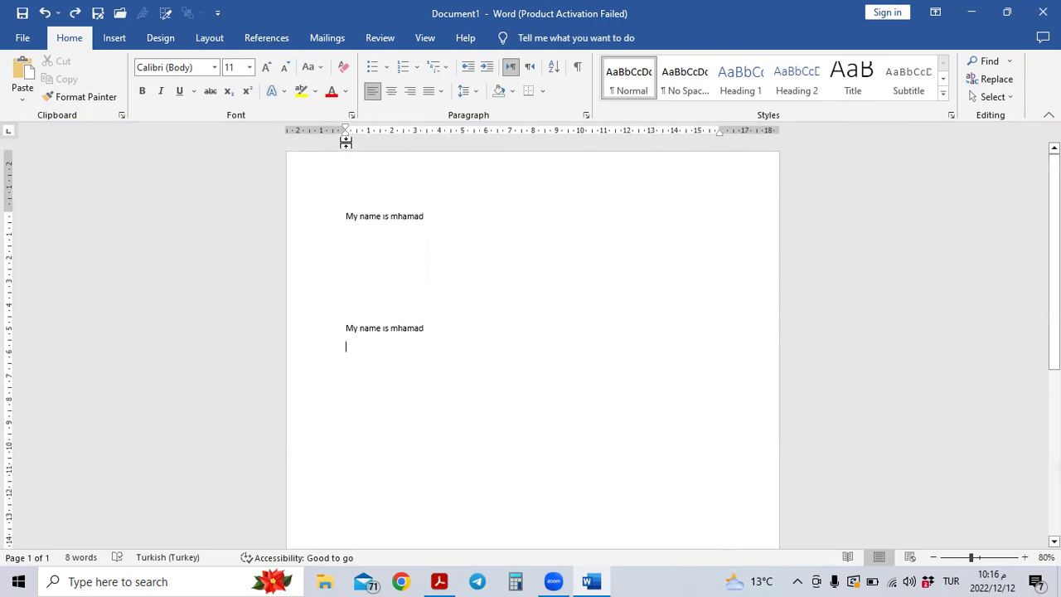
drag(345, 139, 368, 139)
drag(368, 139, 347, 137)
click(341, 214)
shift+click(349, 250)
drag(350, 256, 400, 352)
mouse_move(348, 138)
mouse_down()
mouse_move(569, 149)
mouse_move(306, 176)
mouse_move(390, 166)
mouse_move(346, 162)
mouse_move(384, 174)
mouse_move(362, 139)
mouse_up()
click(477, 214)
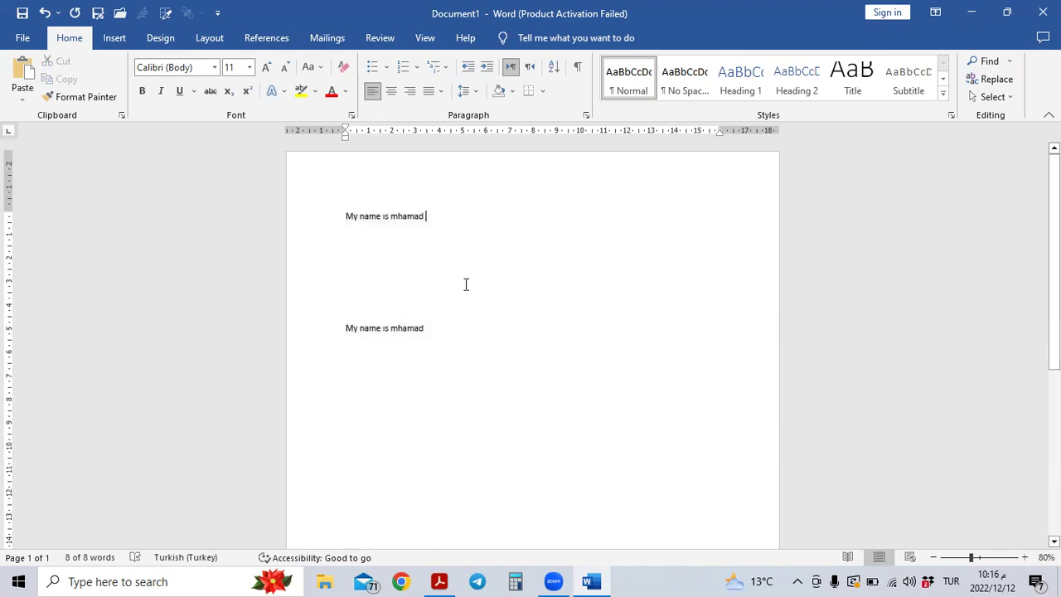
click(466, 284)
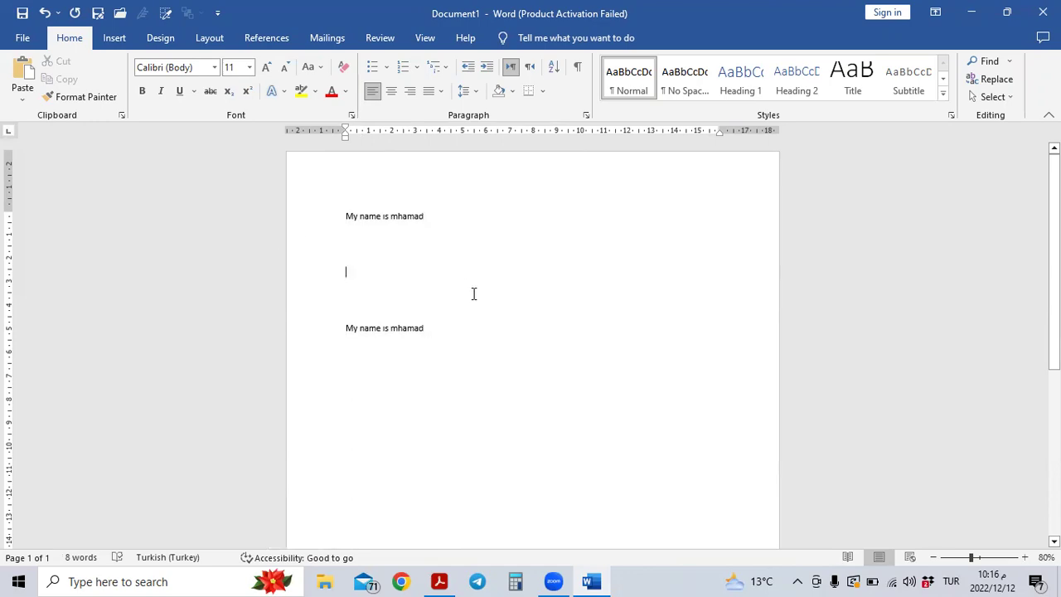
- Look over the Save As page and its save locations, and return to the document without saving
key(ctrl+s)
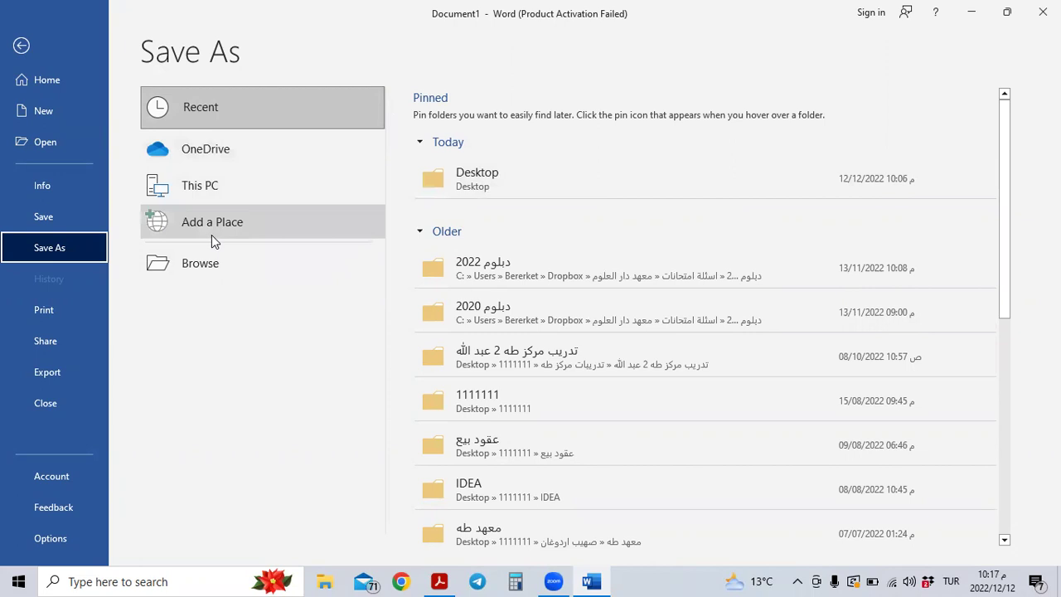
click(189, 148)
click(62, 195)
click(50, 247)
click(21, 46)
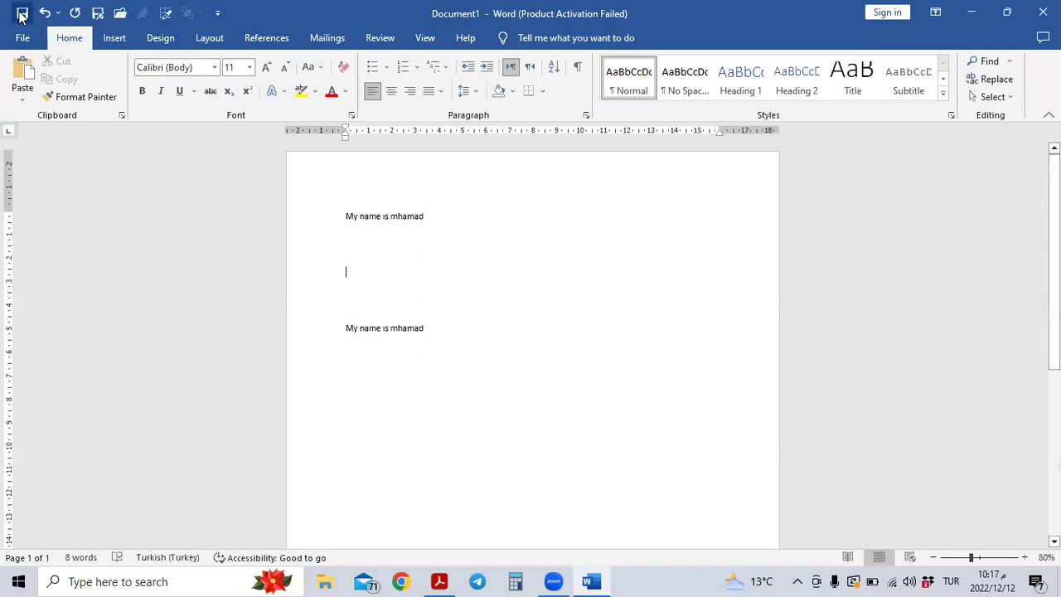
- Examine the recent folders offered on the Save As page, and leave the page without saving
click(23, 39)
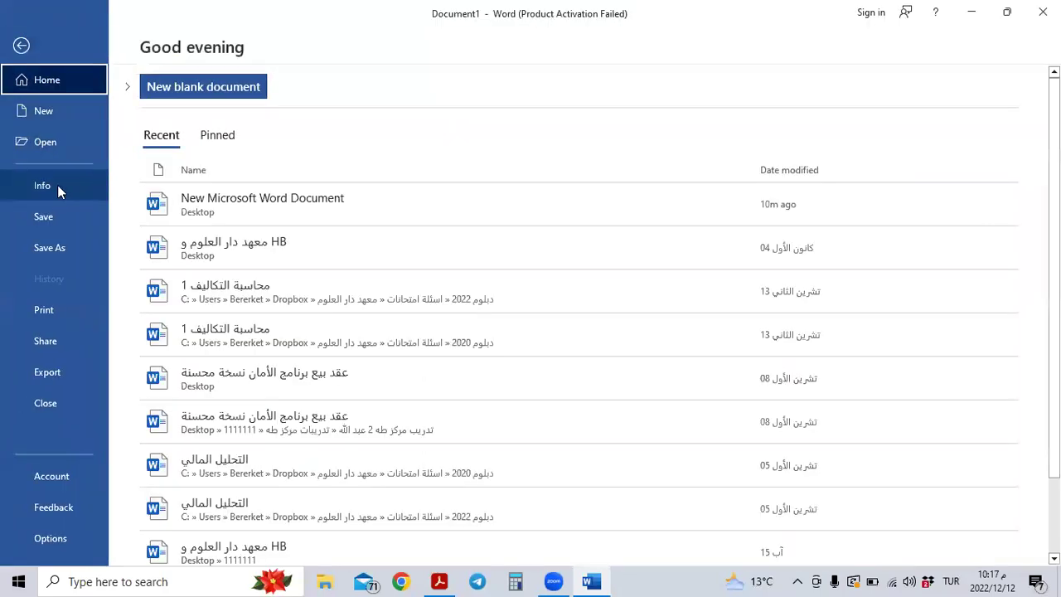
click(59, 241)
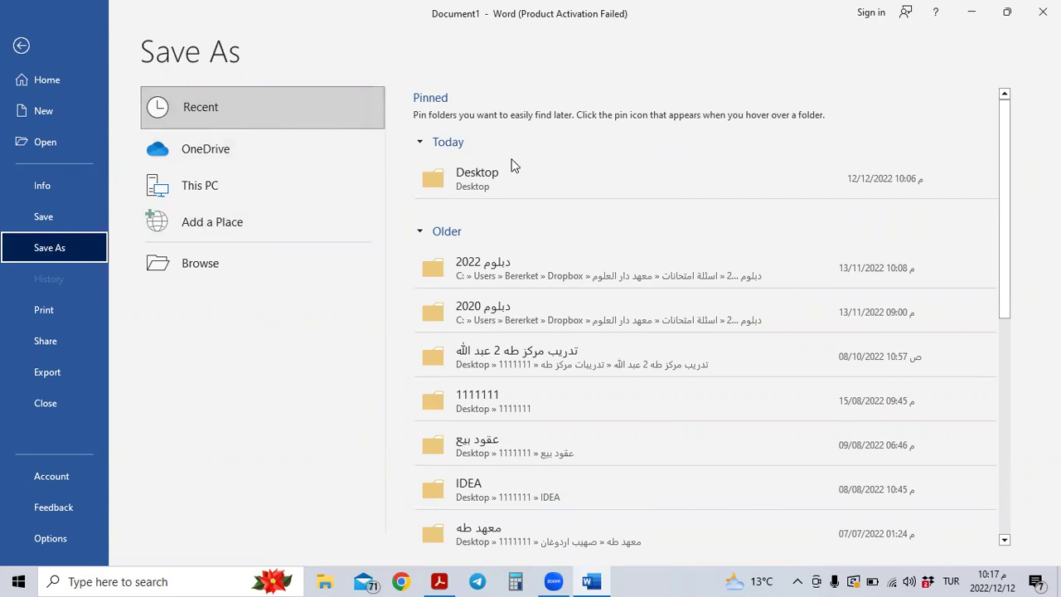
scroll(593, 296, down, 3)
scroll(597, 289, down, 3)
scroll(595, 284, up, 5)
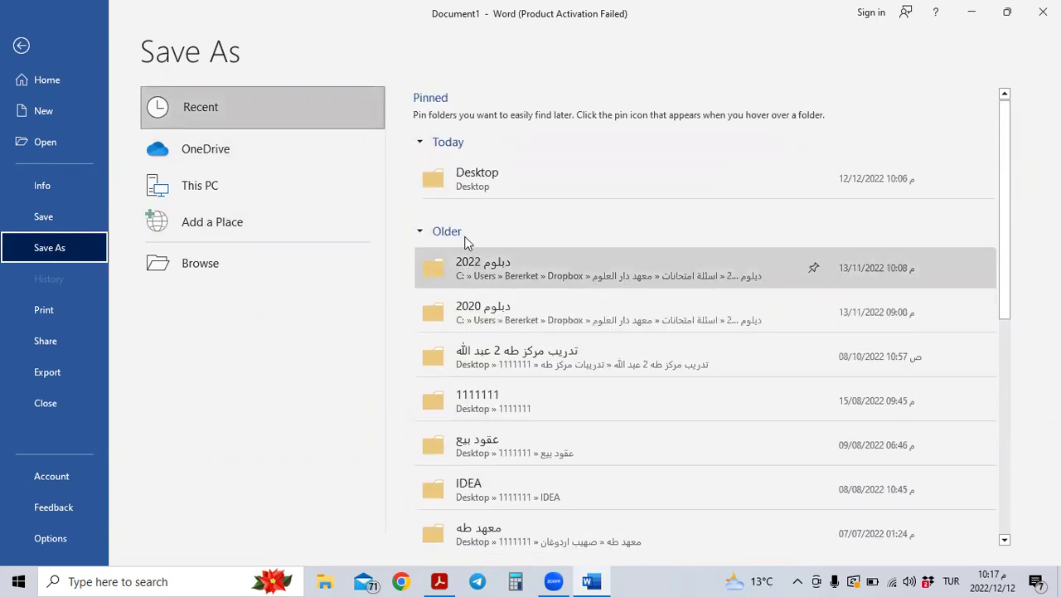
scroll(480, 293, down, 3)
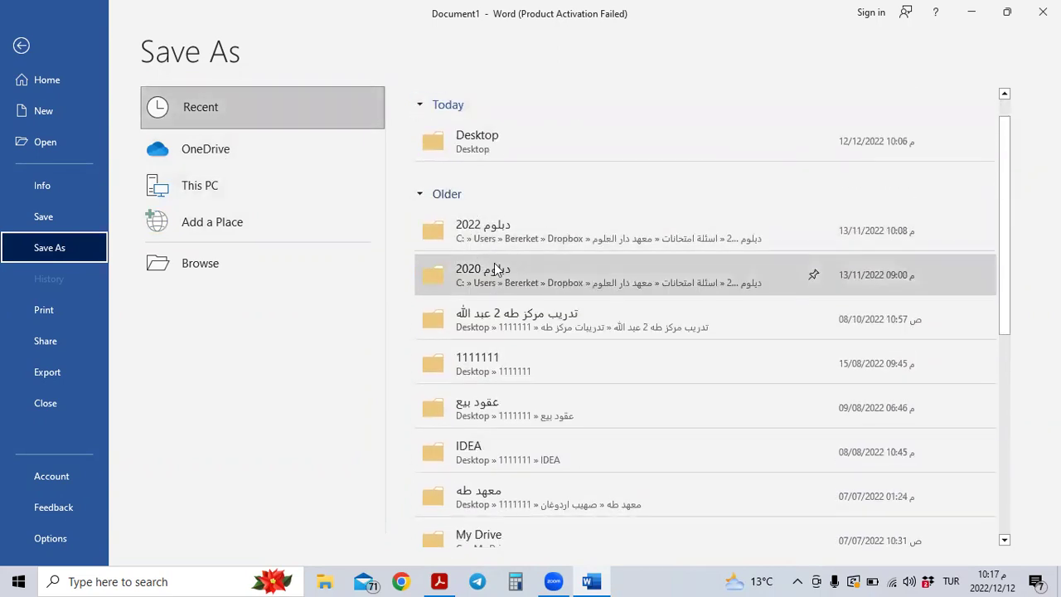
click(357, 111)
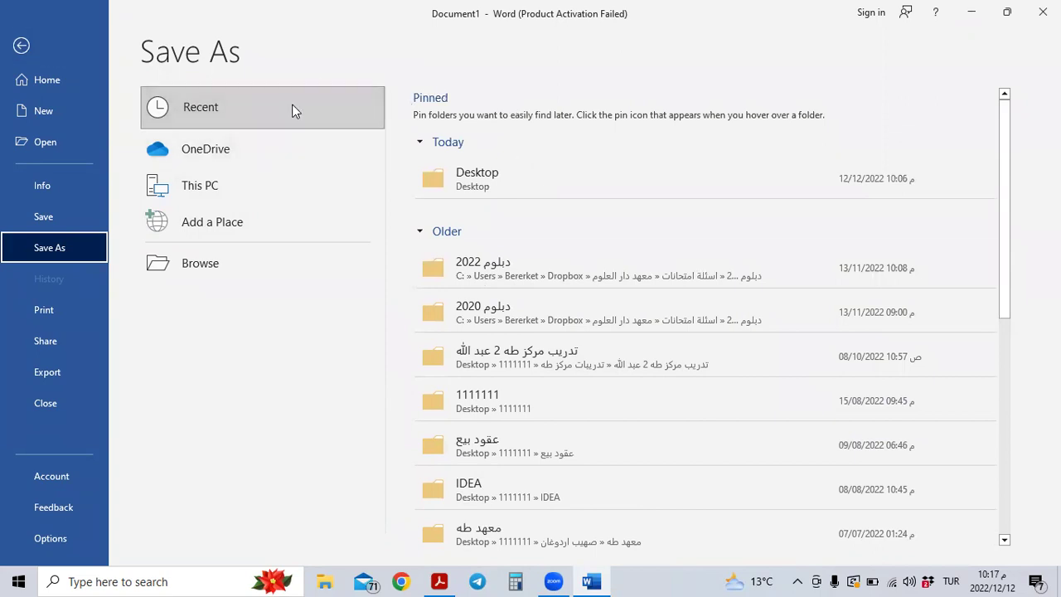
click(208, 114)
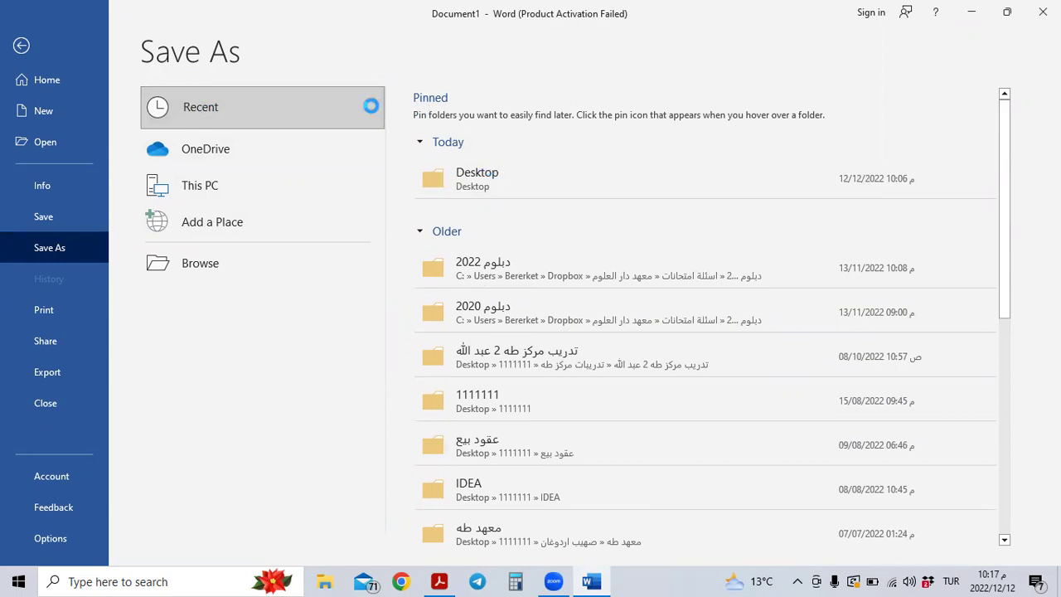
click(510, 13)
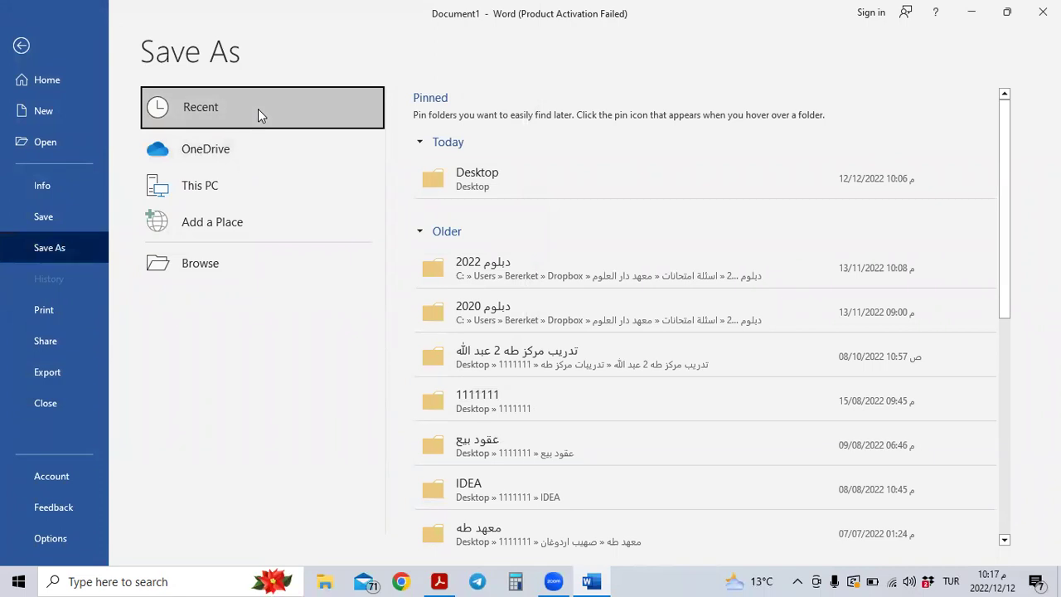
scroll(808, 240, down, 1)
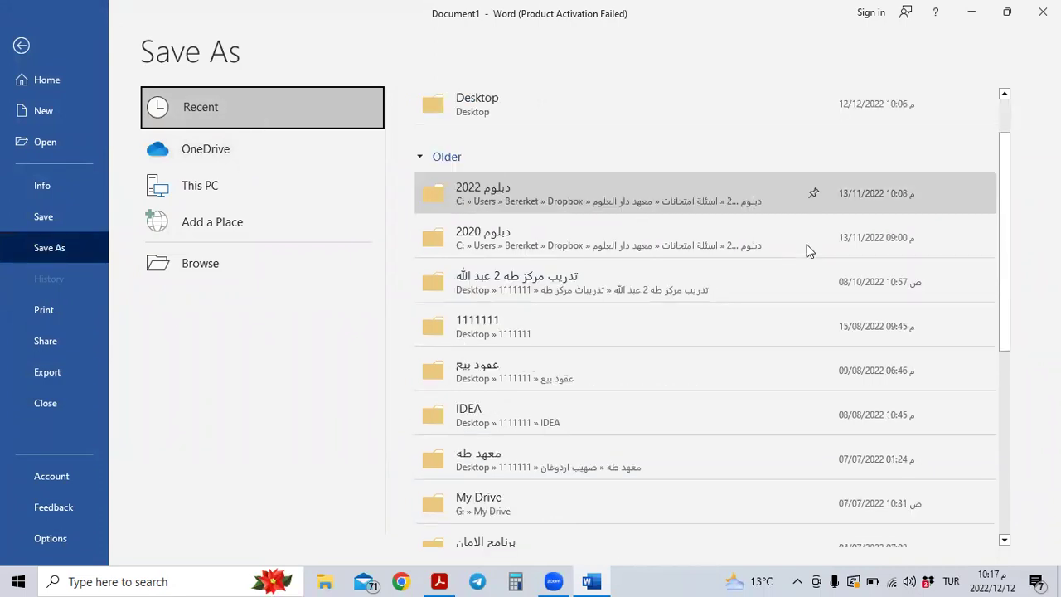
scroll(806, 249, down, 2)
scroll(806, 249, up, 2)
scroll(810, 257, down, 3)
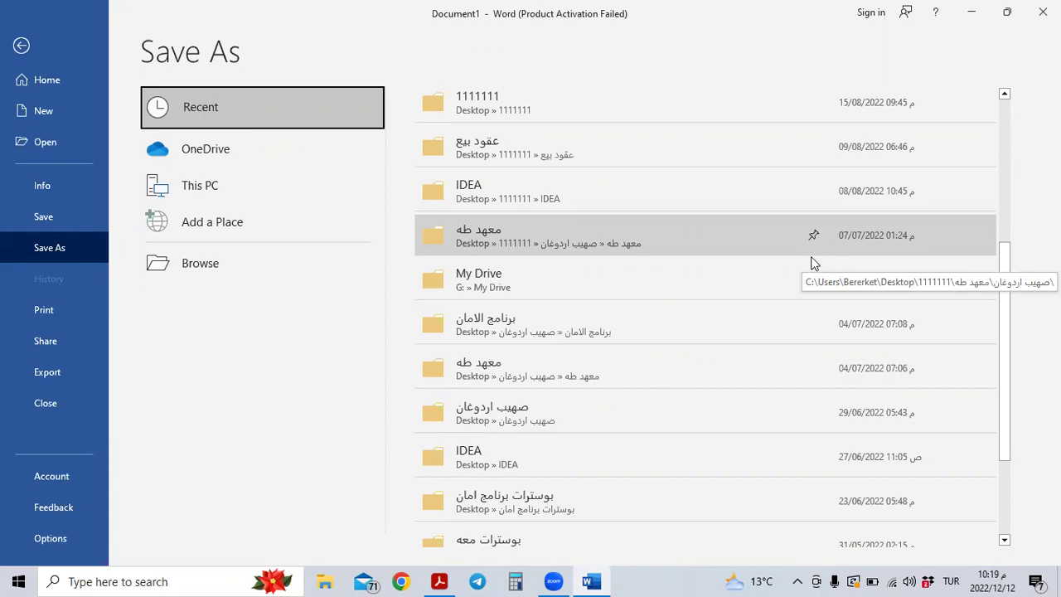
click(23, 43)
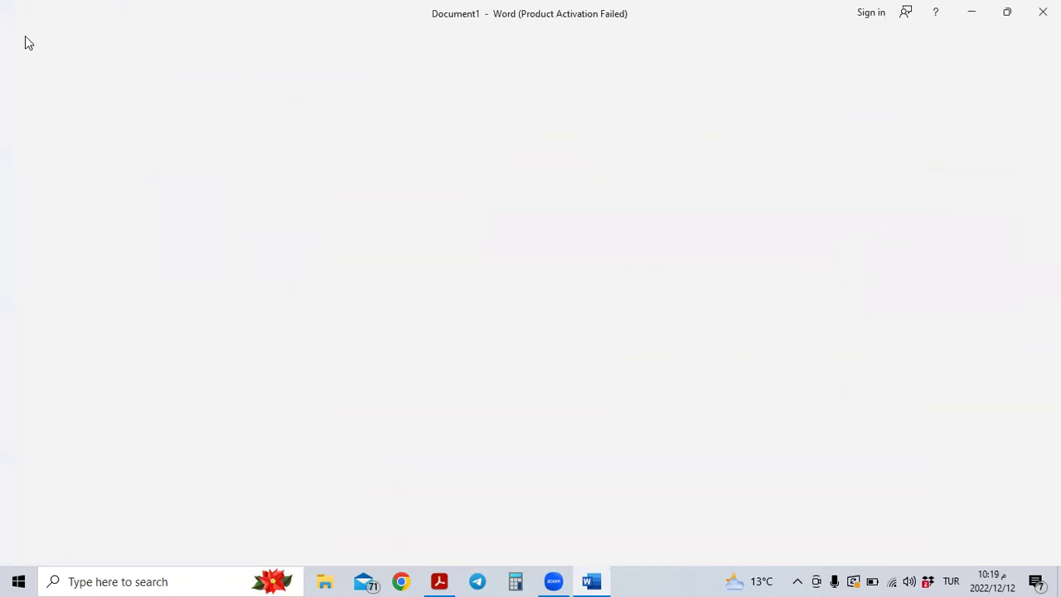